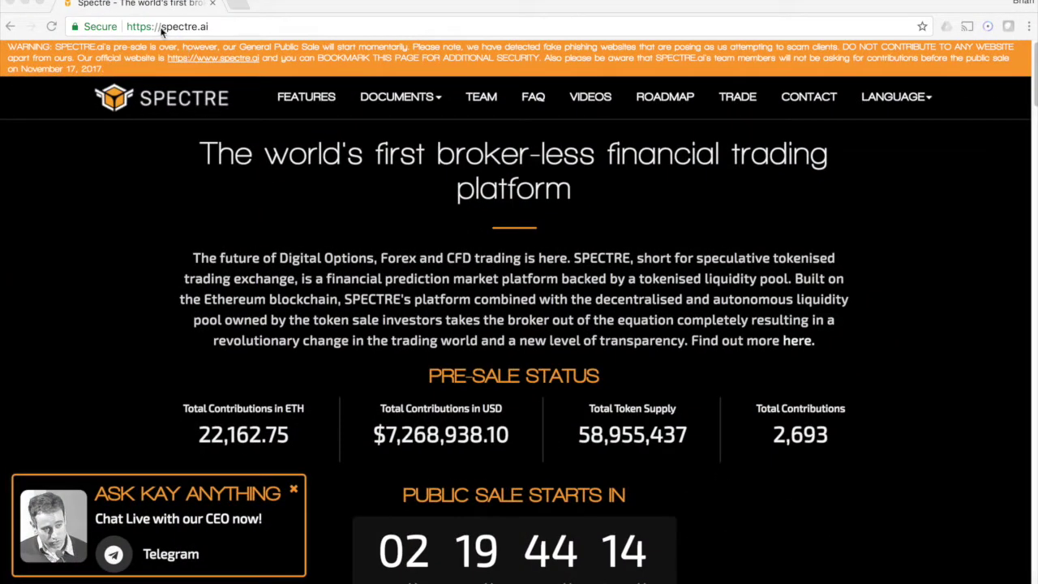
Jump to the Trading Platform section, view the REGISTER form, go back, then choose LOGIN
left_click(174, 27)
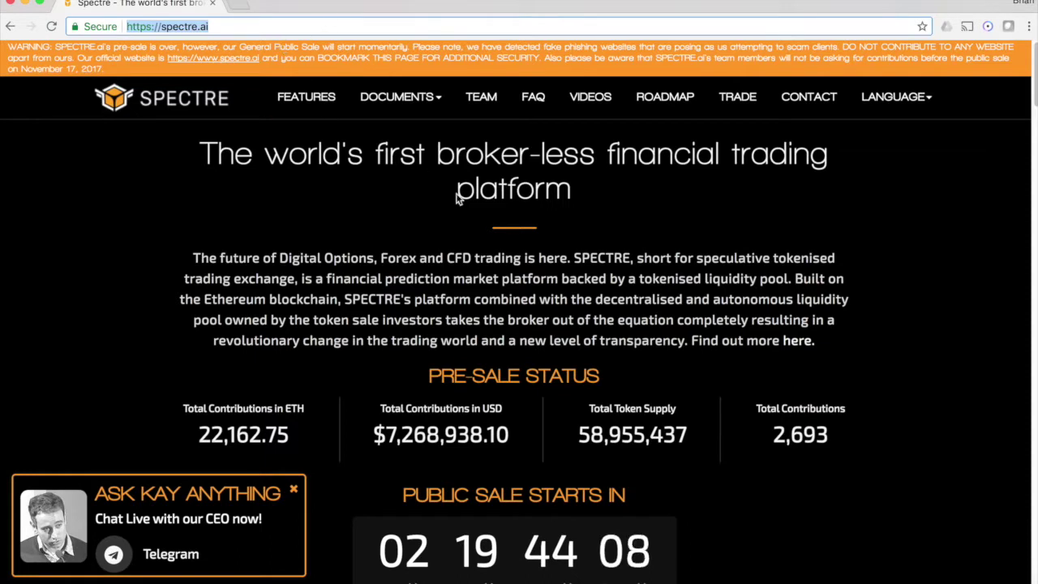
left_click(733, 108)
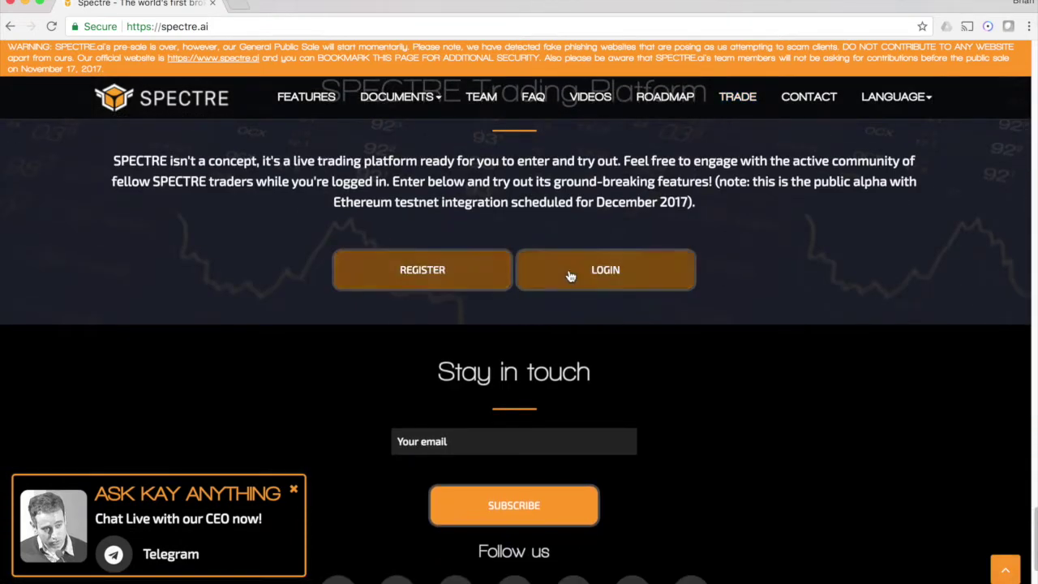
left_click(408, 286)
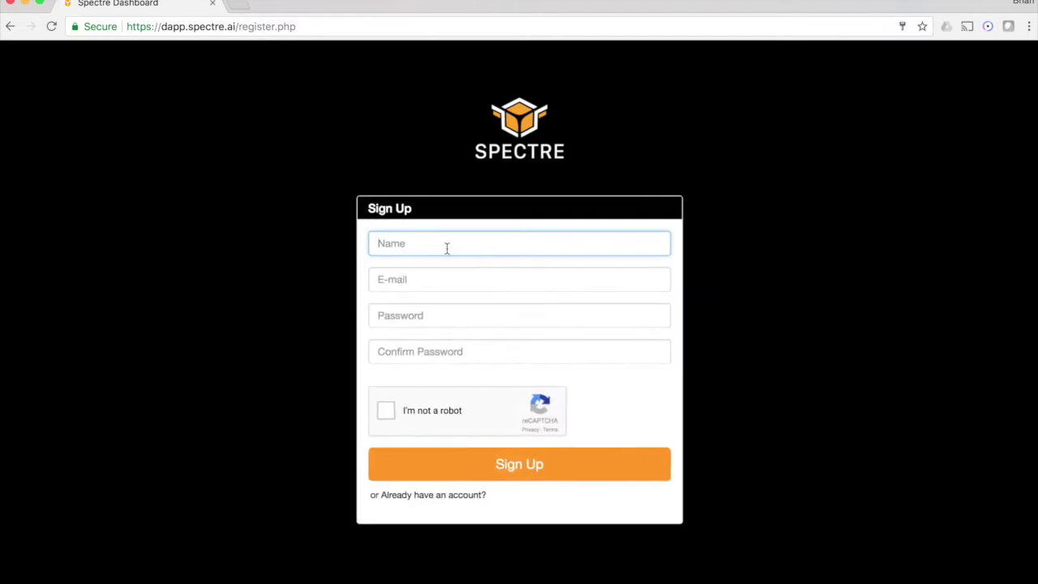
left_click(10, 26)
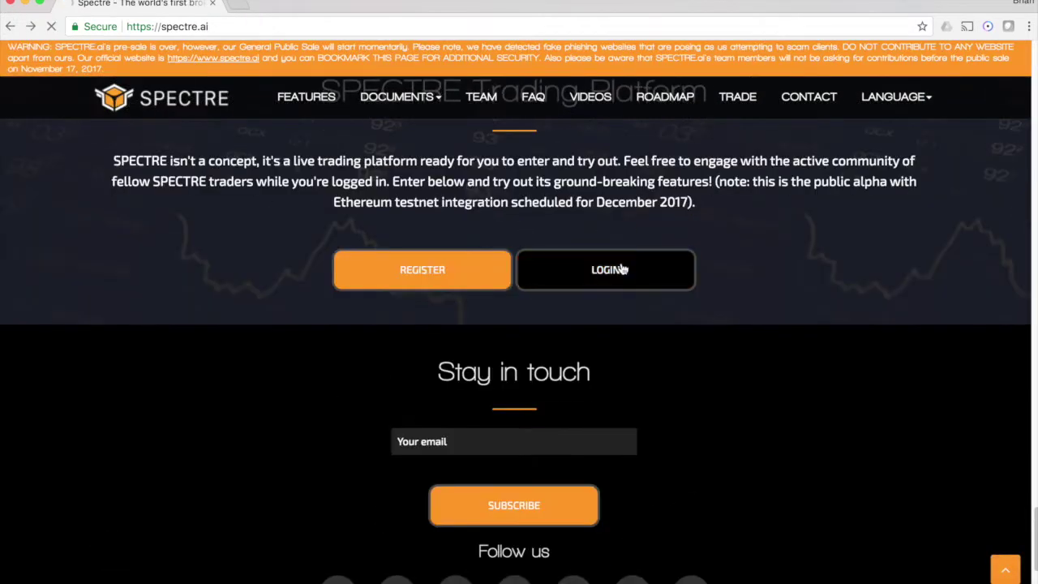
left_click(622, 269)
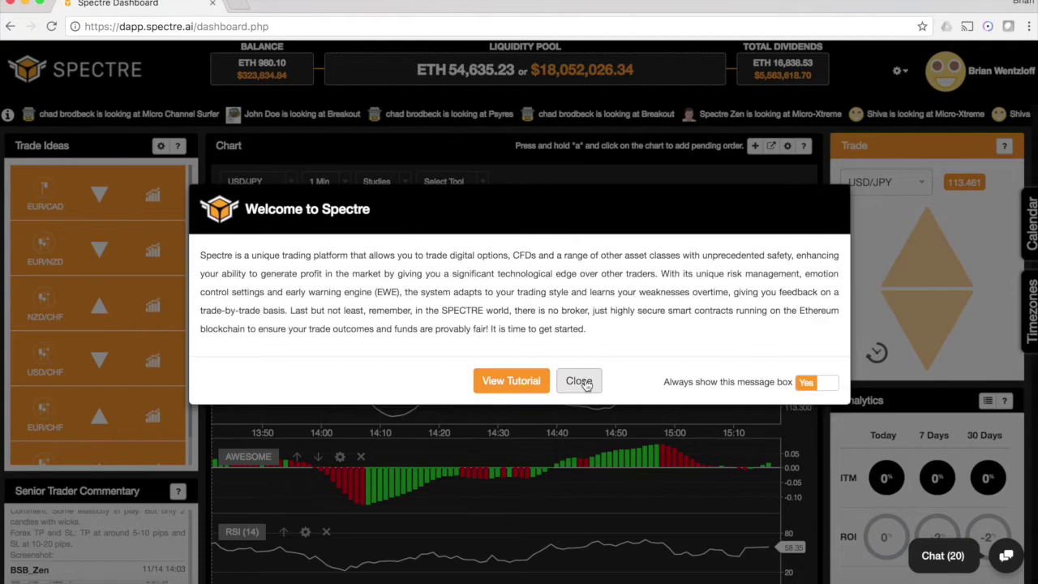
Close the Welcome to Spectre message to reveal the USD/JPY 1-minute chart
left_click(585, 383)
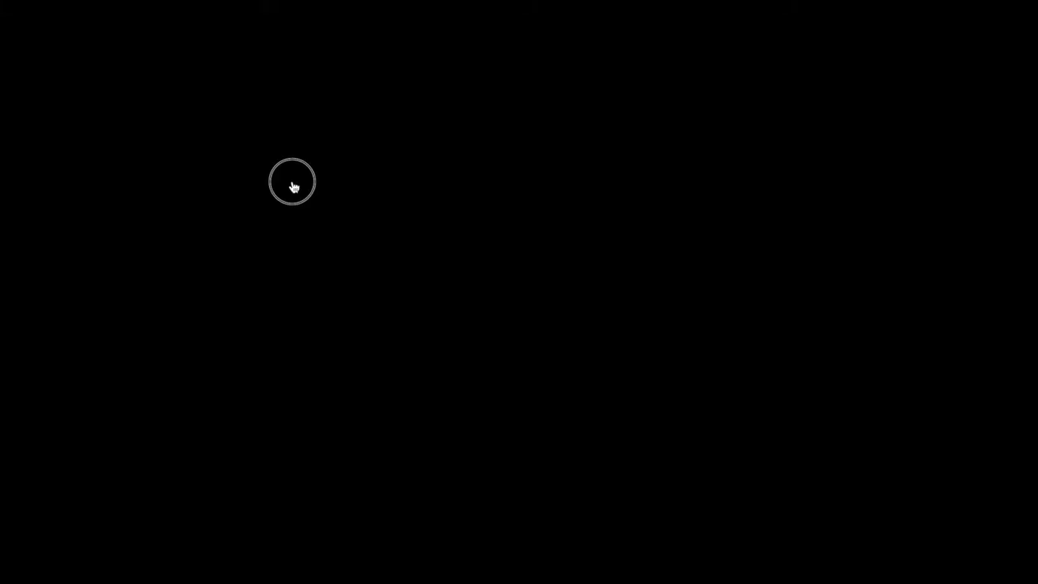
Keep USD/JPY as the charted pair and switch the chart to 1 Hour candles
left_click(291, 183)
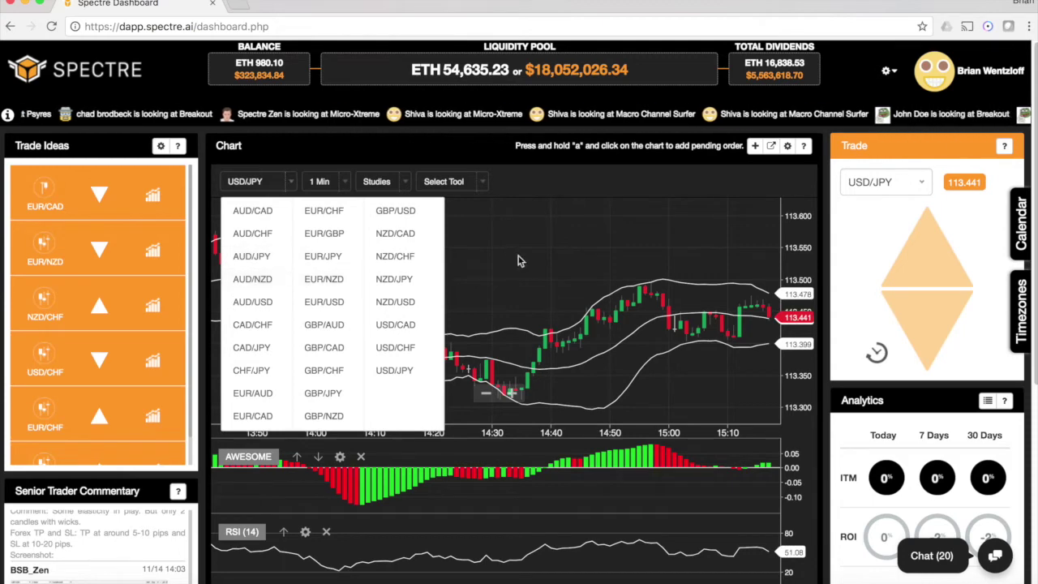
left_click(398, 383)
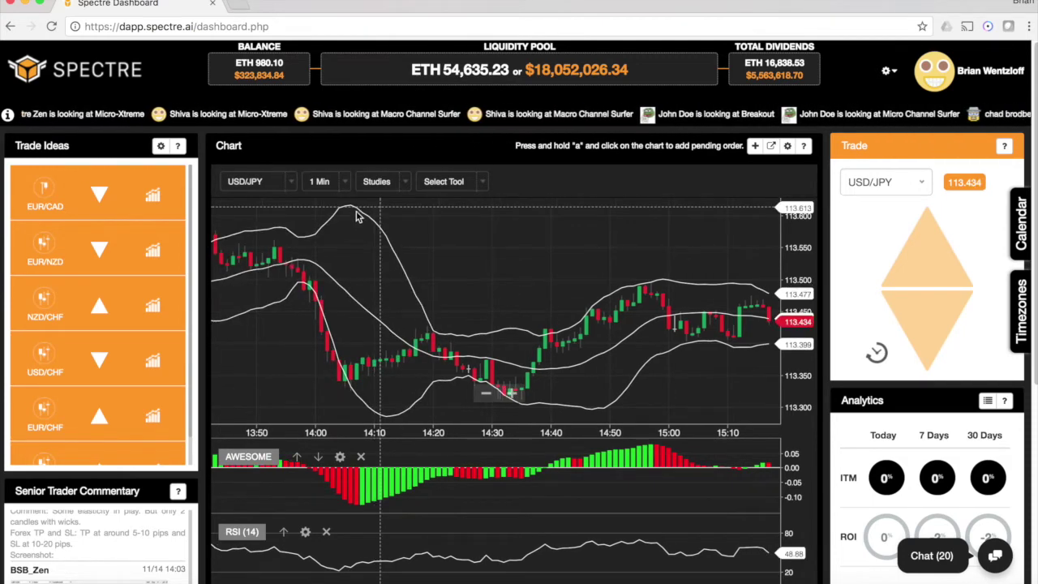
left_click(345, 183)
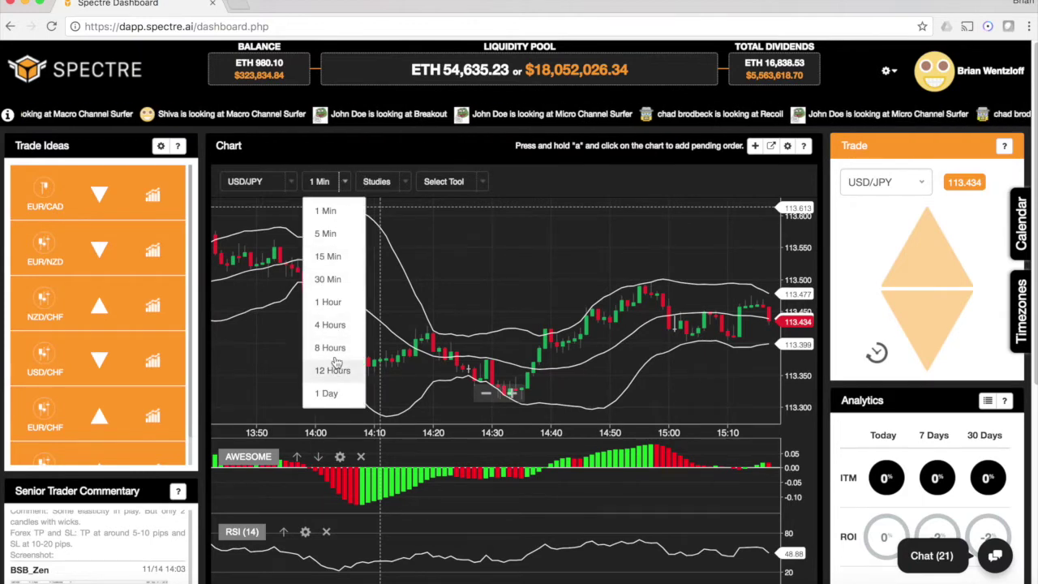
left_click(328, 302)
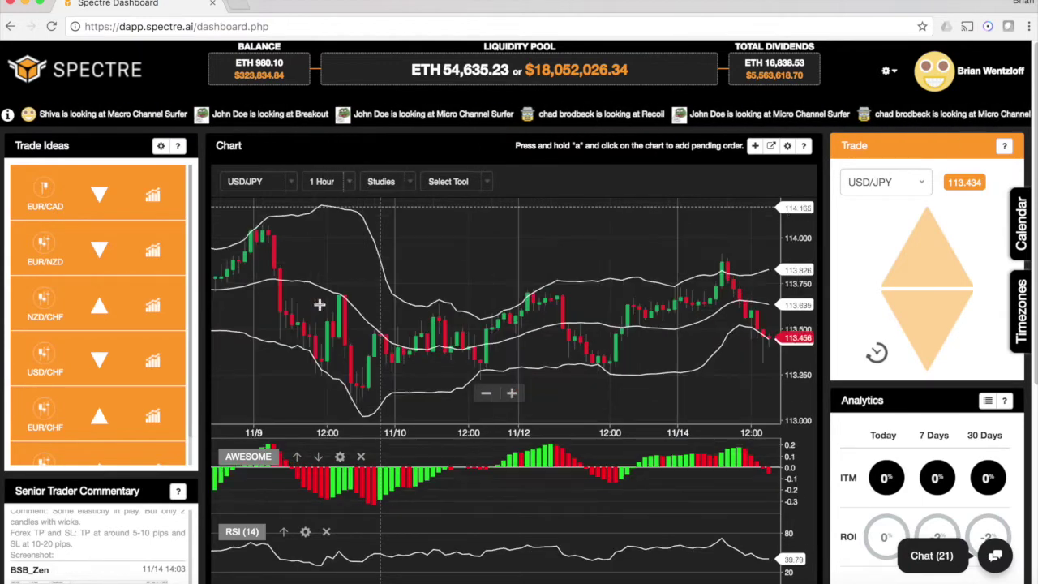
Add a filled Bollinger Bands channel (period 20, 2 standard deviations) to the chart
left_click(411, 182)
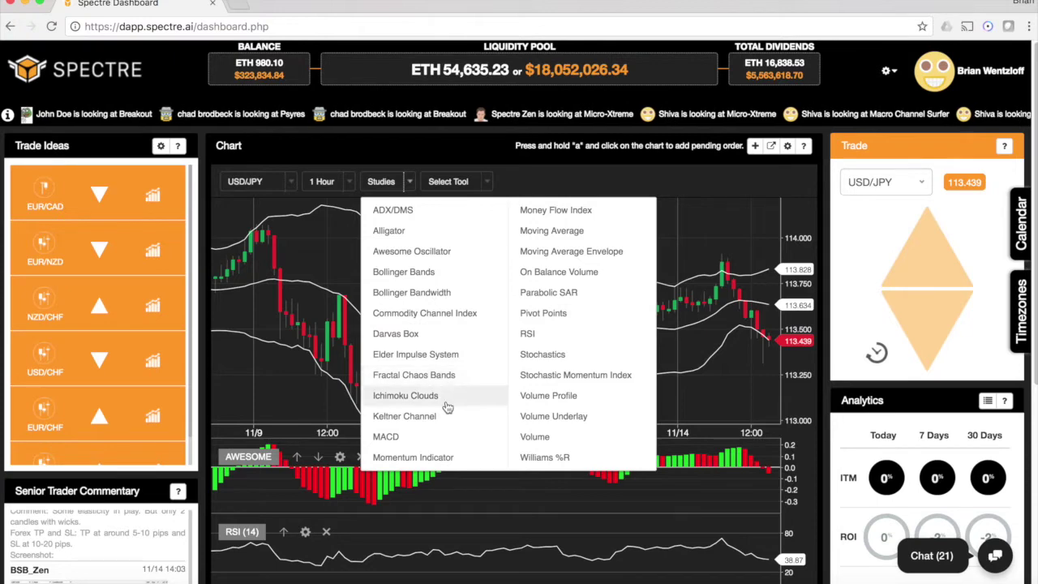
left_click(421, 279)
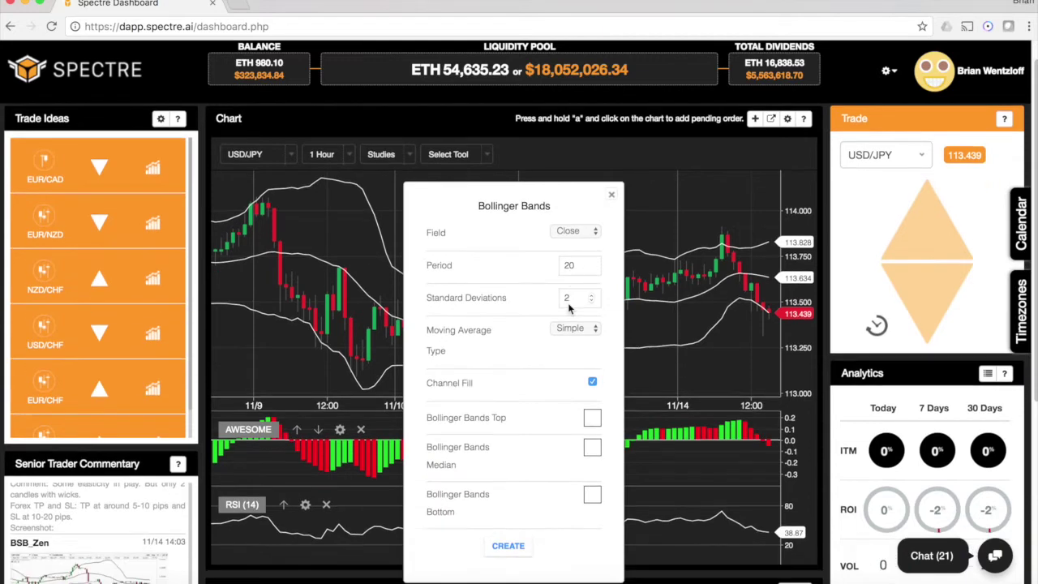
left_click(514, 547)
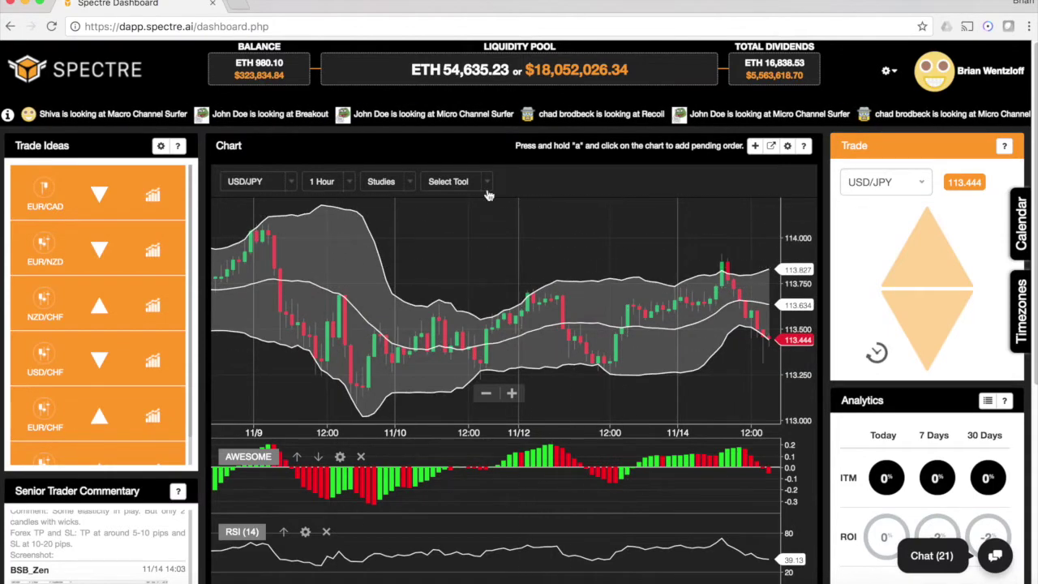
Add a 'Test annotation' text label above the candles, then preview the maximized chart and close it
left_click(486, 184)
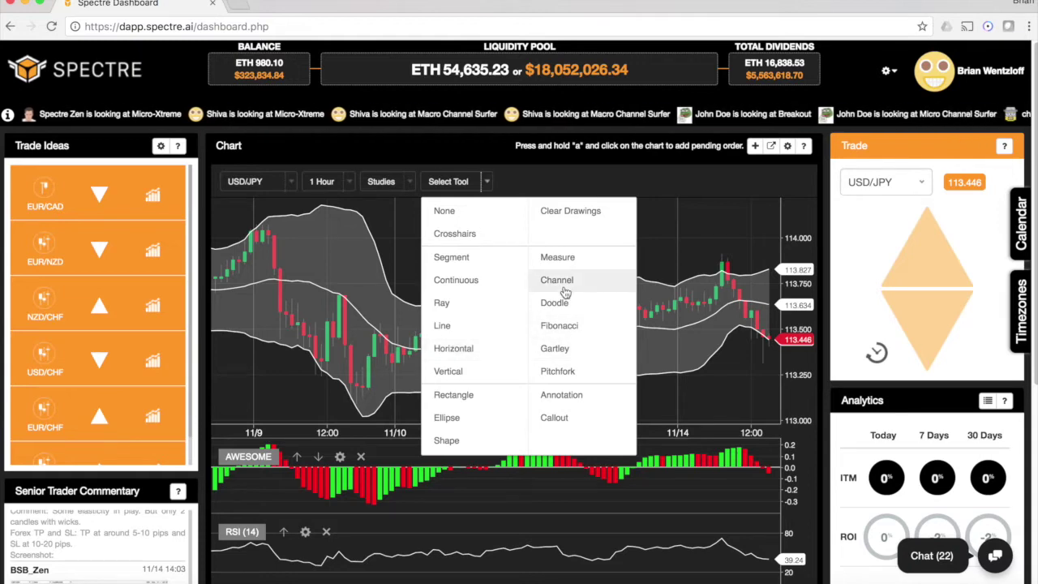
left_click(566, 395)
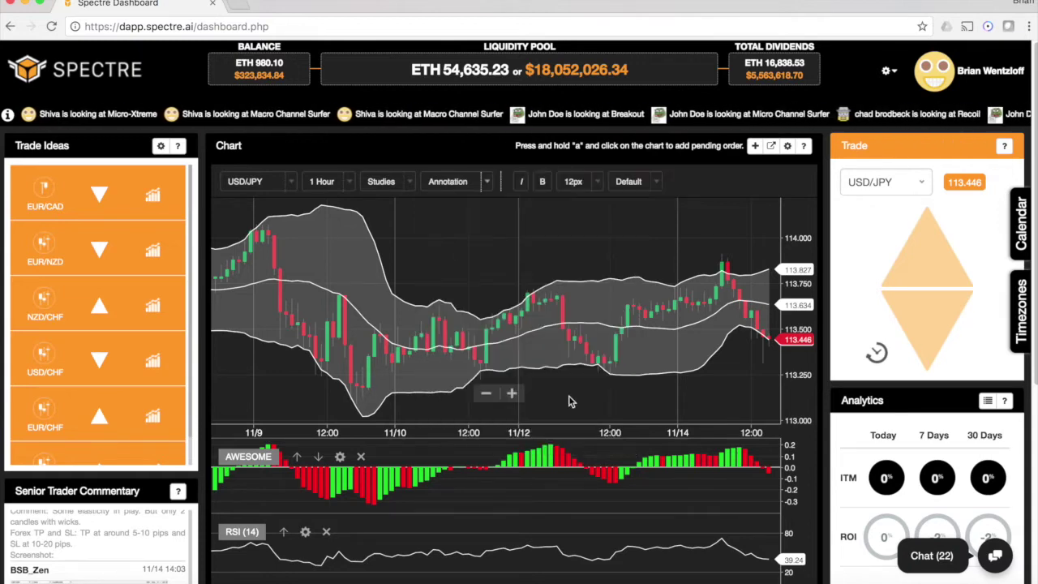
left_click(469, 258)
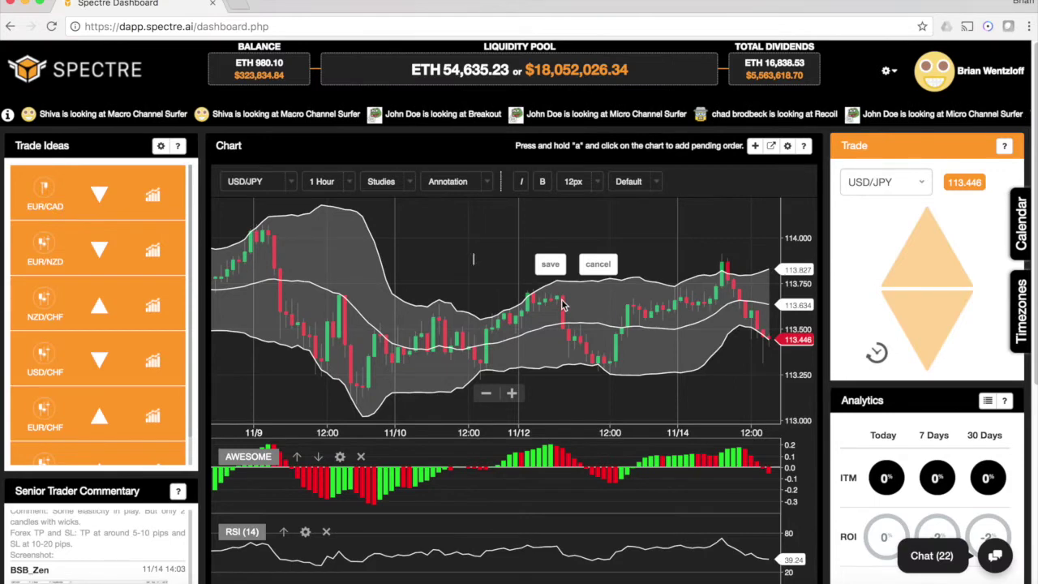
type("Test annot")
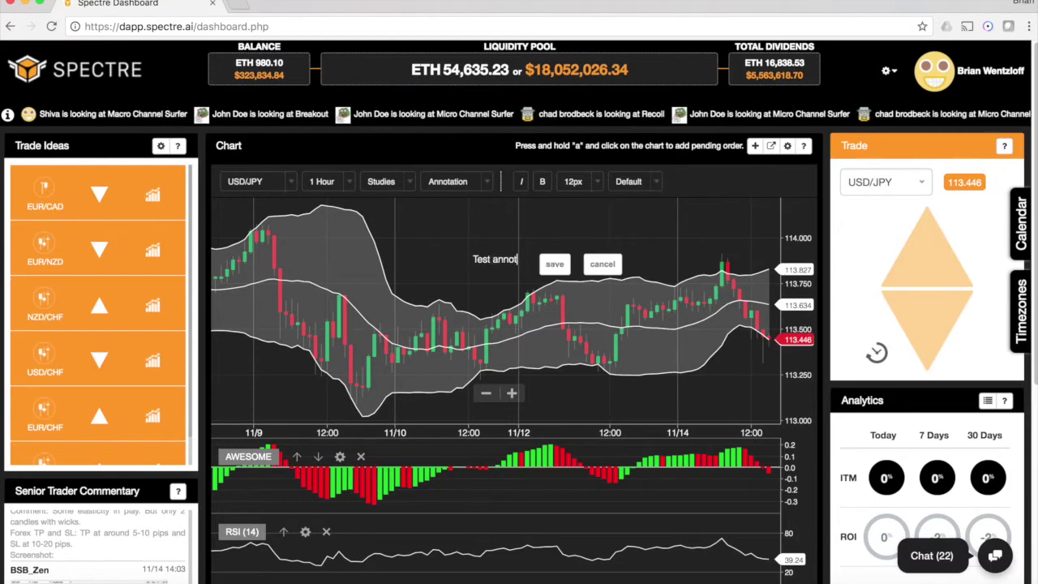
type("ation")
key("Return")
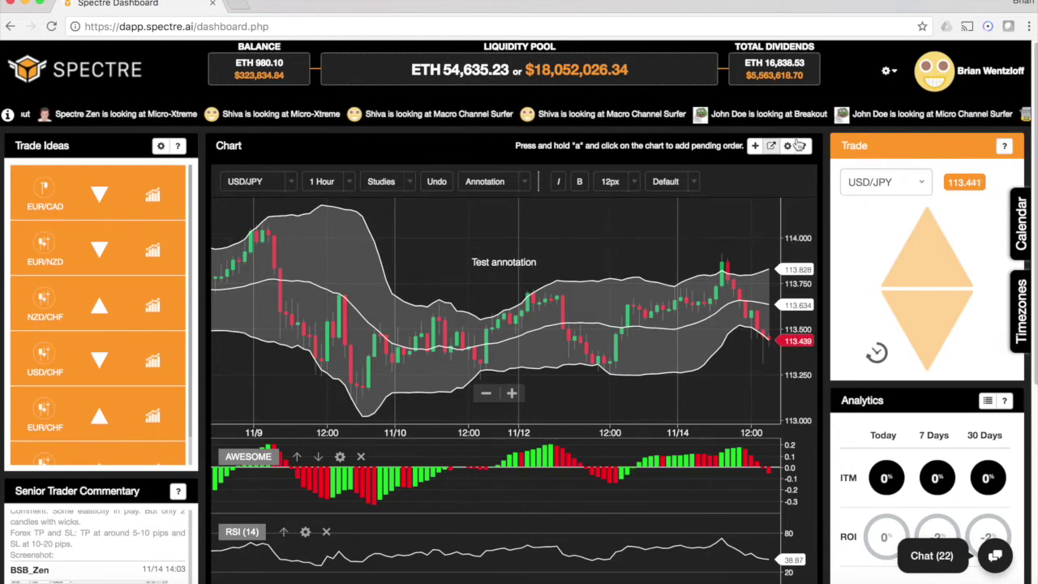
left_click(767, 149)
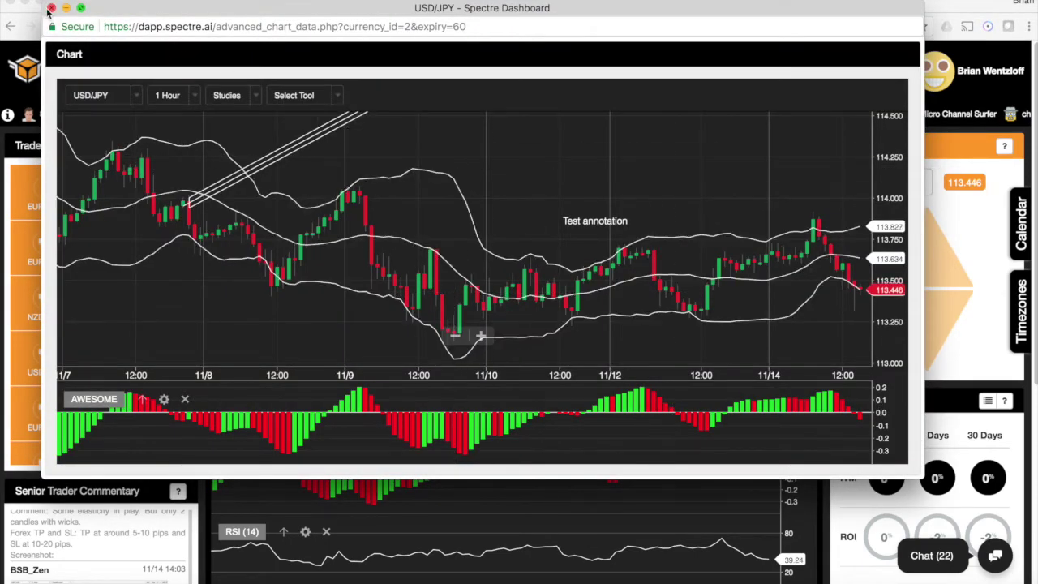
left_click(50, 8)
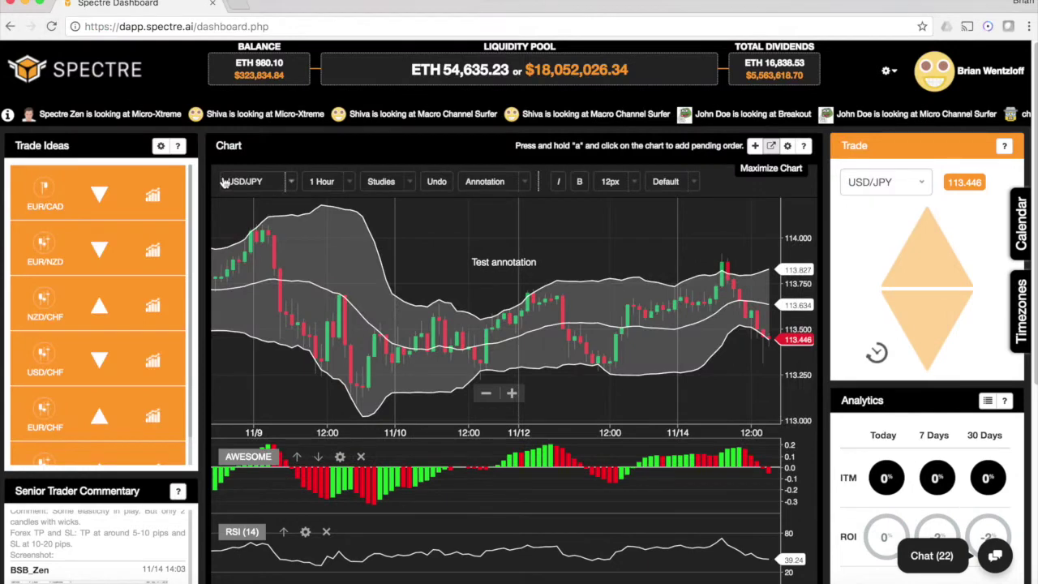
Chart the EUR/CAD then EUR/NZD trade ideas and open EUR/NZD's Battleground explanation
mouse_move(96, 197)
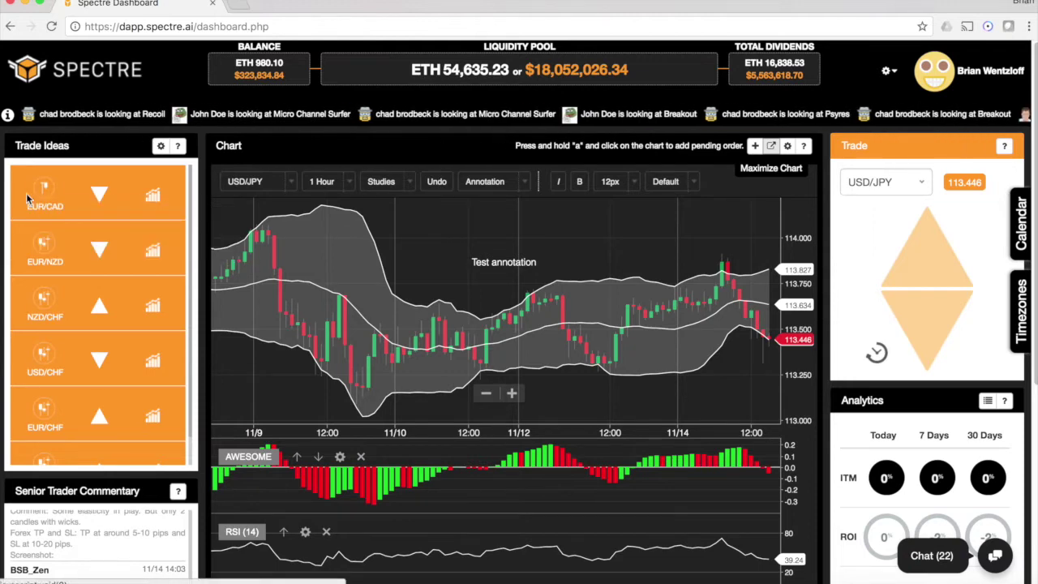
mouse_move(48, 198)
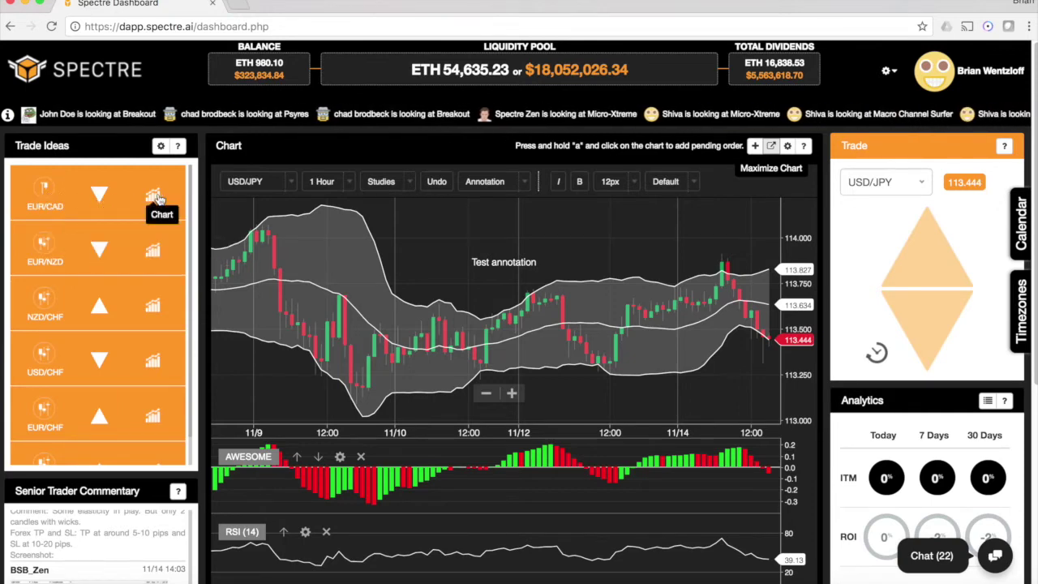
left_click(154, 198)
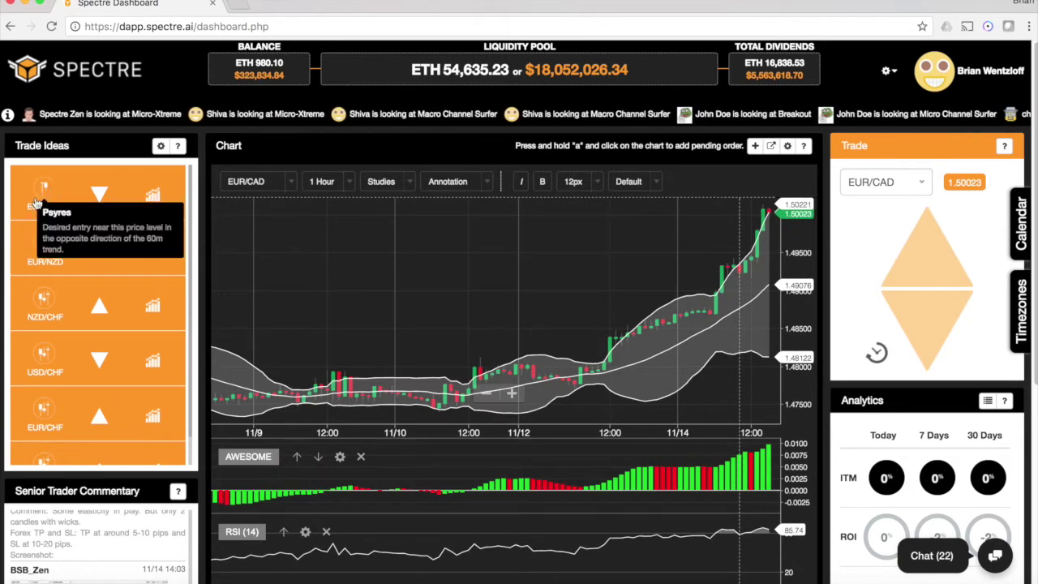
mouse_move(59, 253)
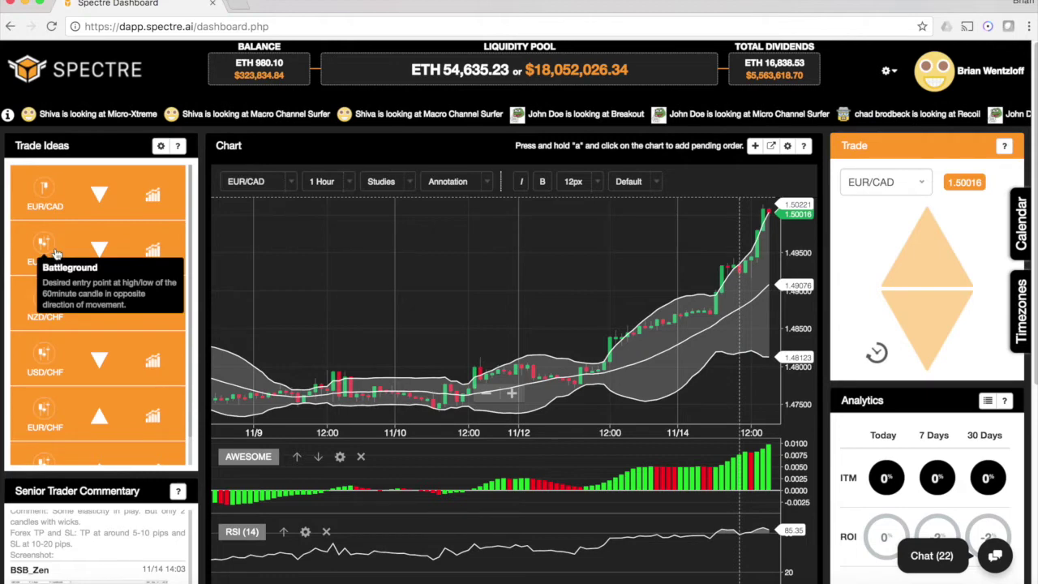
left_click(153, 253)
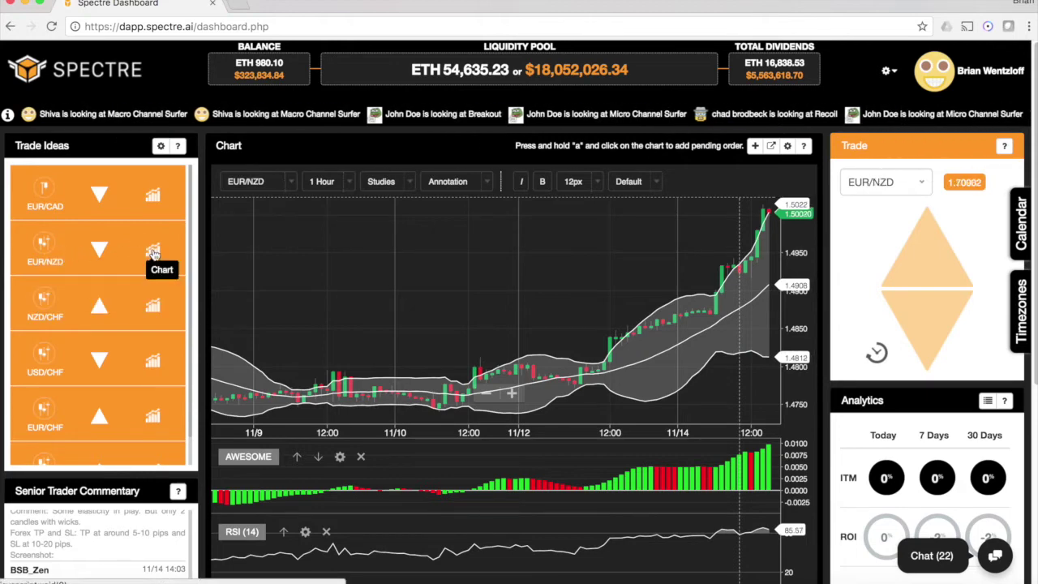
mouse_move(103, 250)
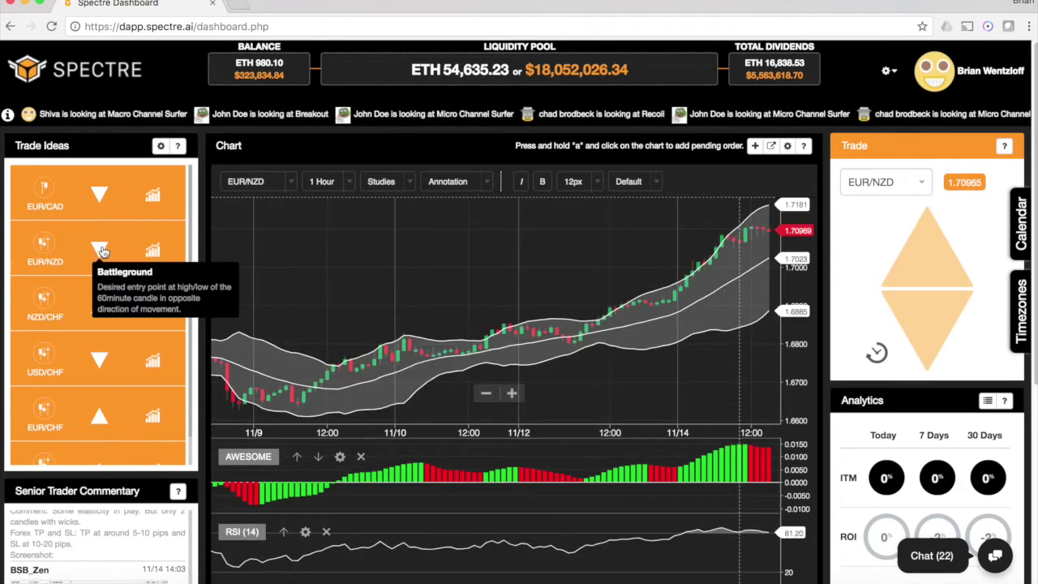
left_click(100, 250)
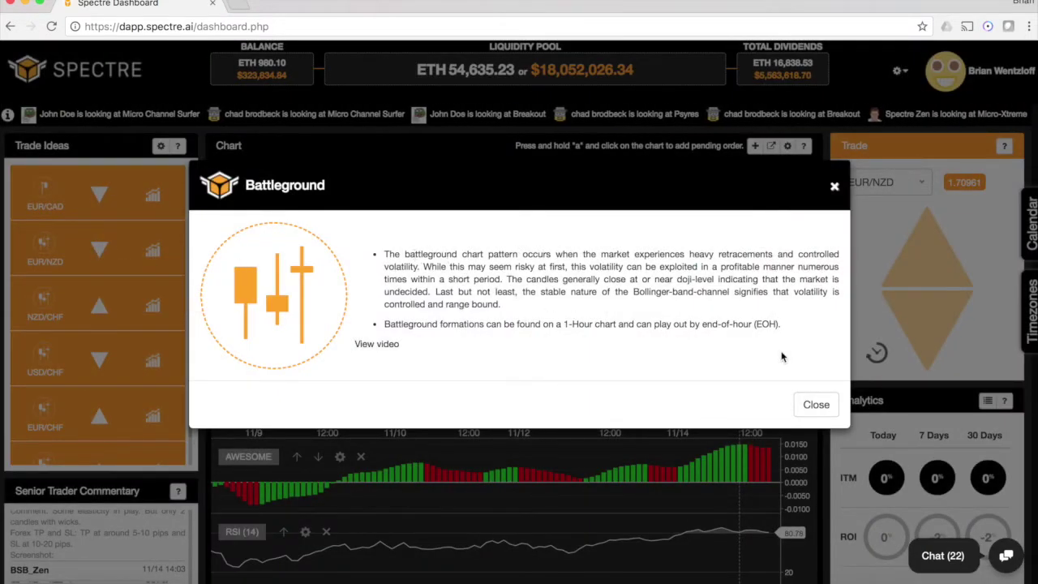
Play the Battleground explainer video, then close it and the explanation
left_click(379, 345)
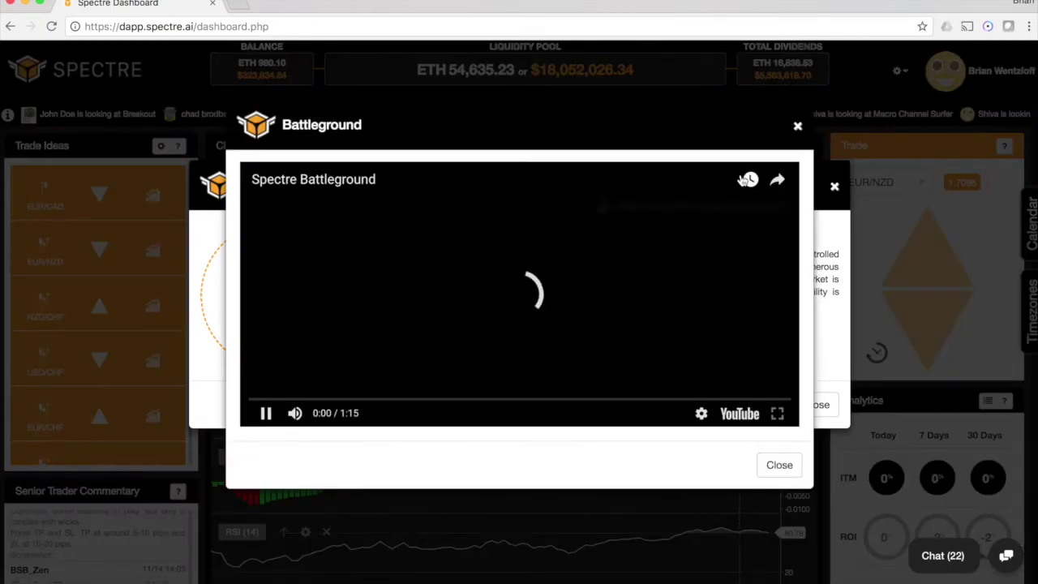
left_click(797, 126)
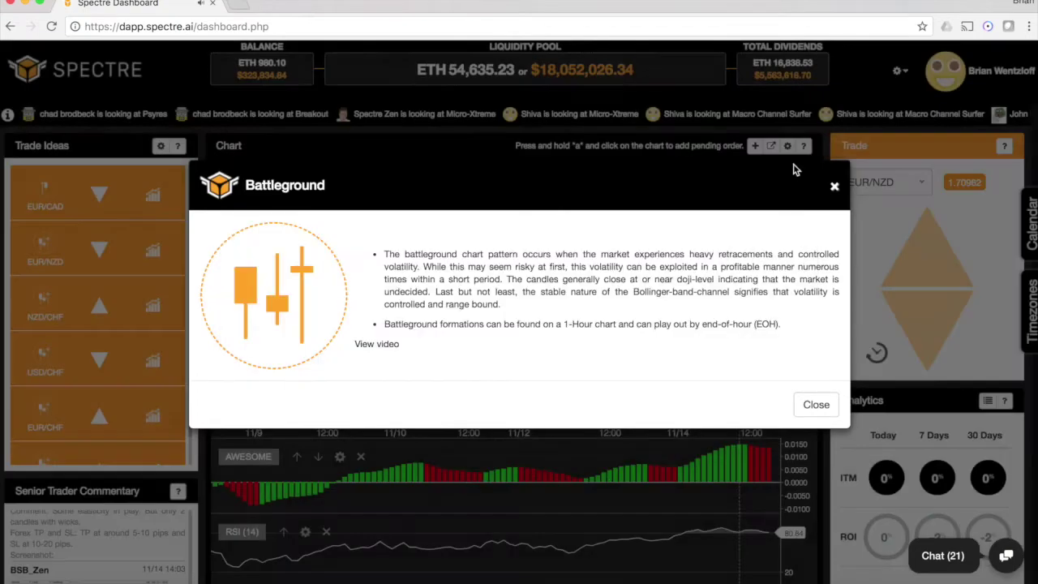
left_click(816, 404)
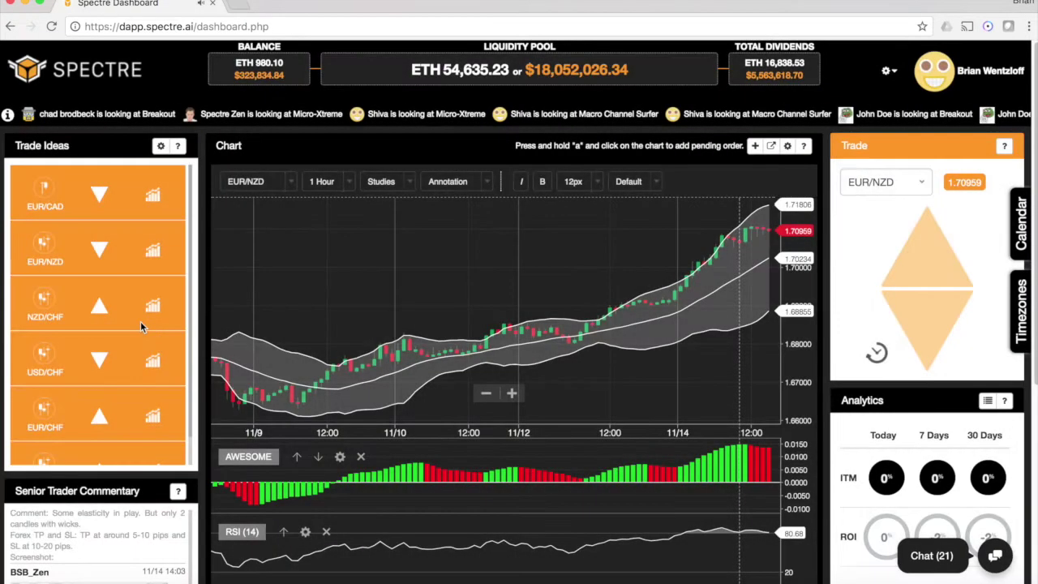
Scroll to EUR/CHF, view and close its Battleground description, and load the EUR/CHF chart
scroll(140, 321, "down", 3)
scroll(140, 321, "up", 3)
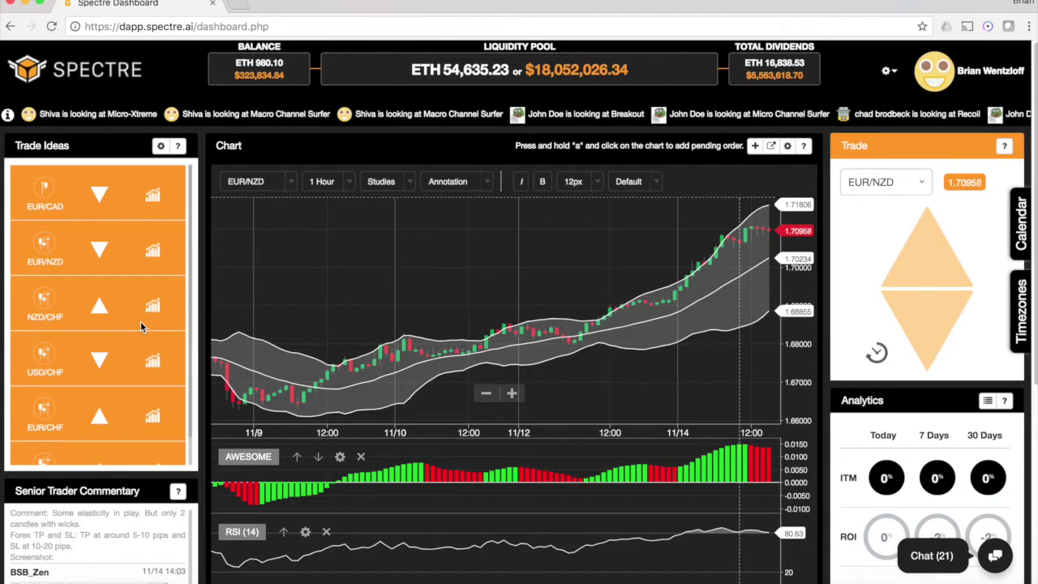
scroll(108, 323, "down", 1)
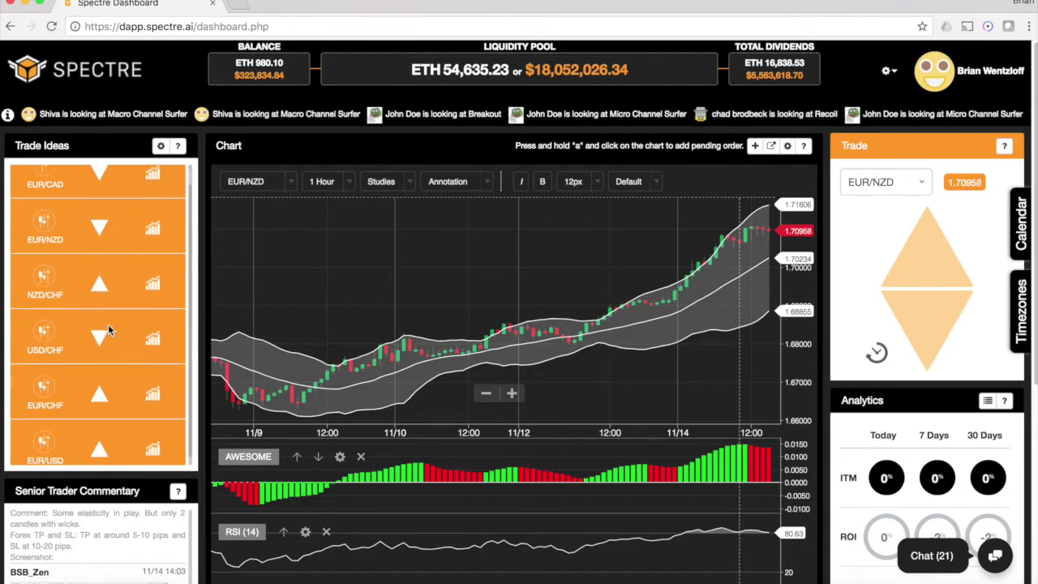
mouse_move(103, 342)
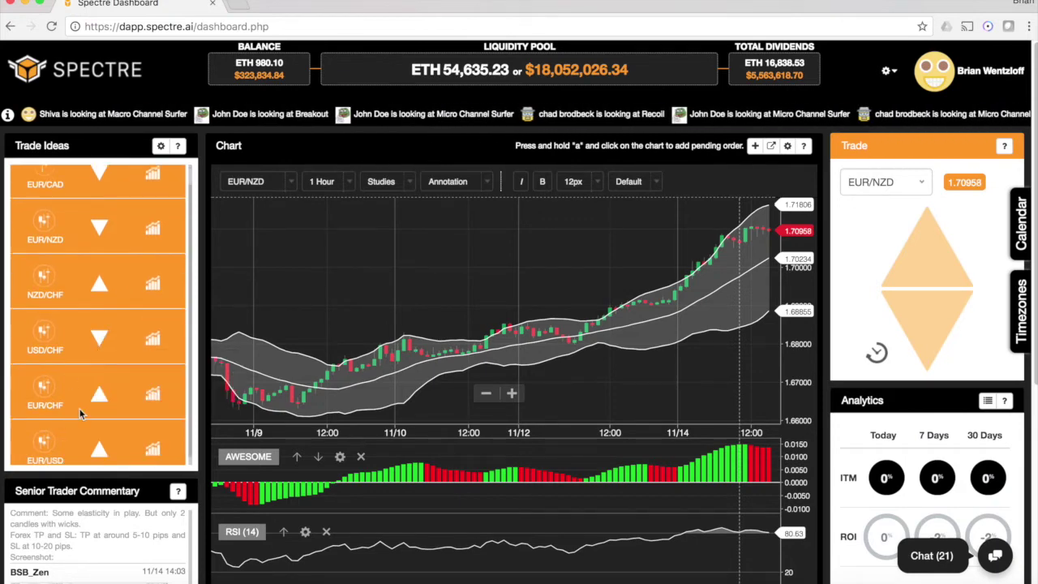
left_click(40, 400)
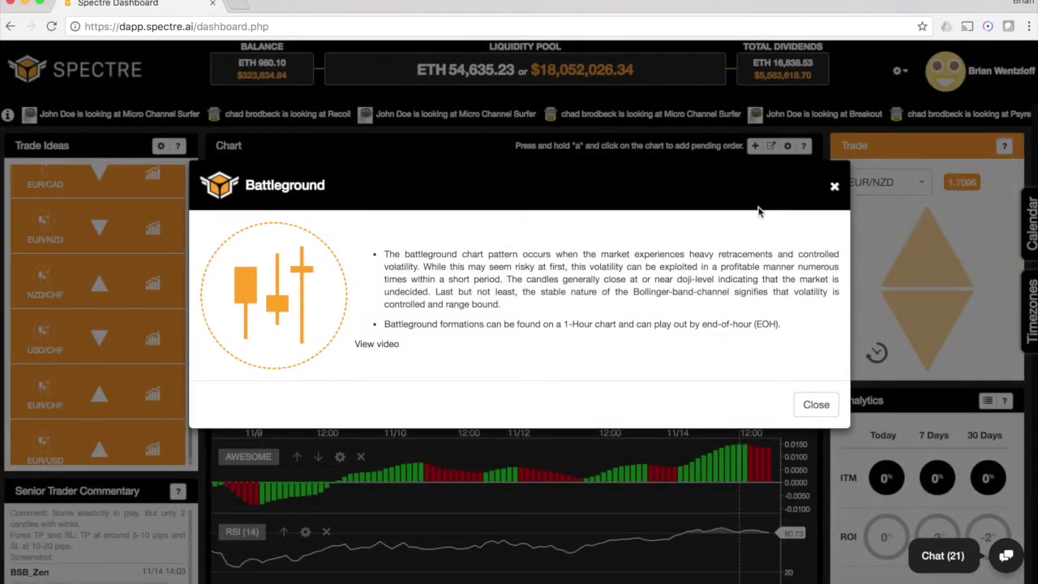
left_click(833, 189)
left_click(158, 399)
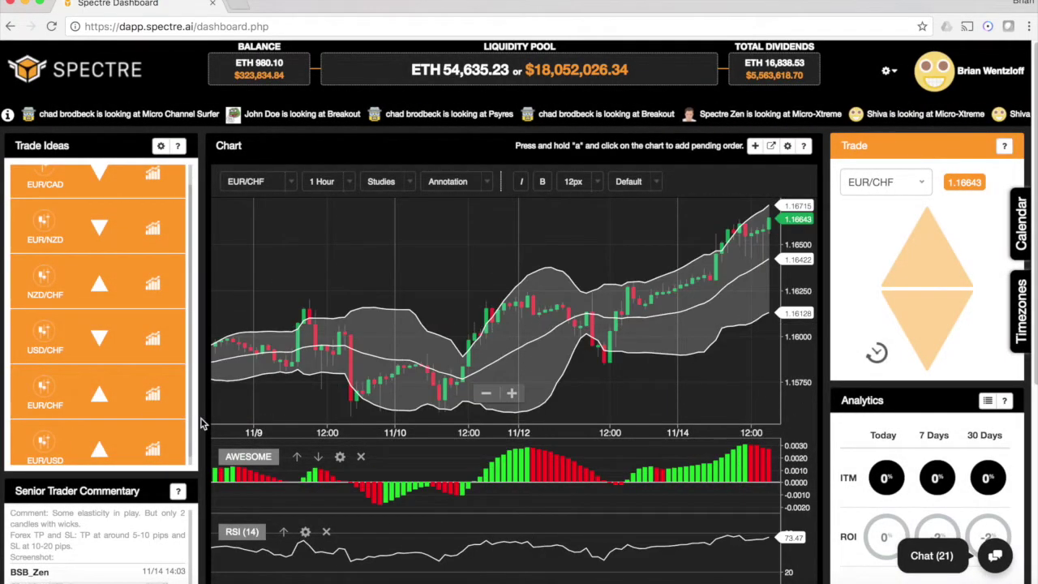
Scroll down to the Positions table with the expired, lost EUR/NZD and USD/JPY trades, then back up
scroll(202, 423, "down", 3)
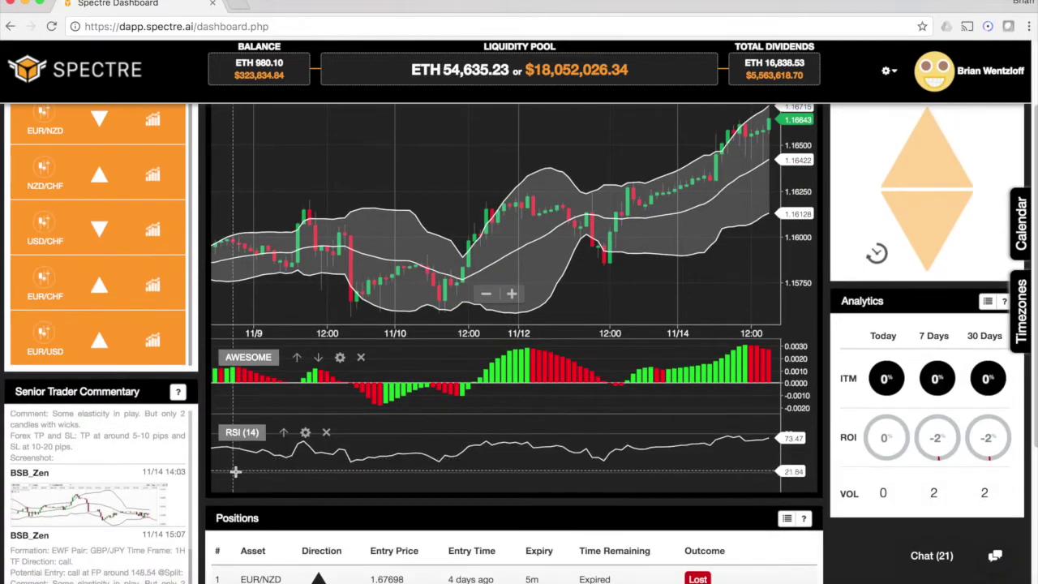
scroll(203, 454, "down", 4)
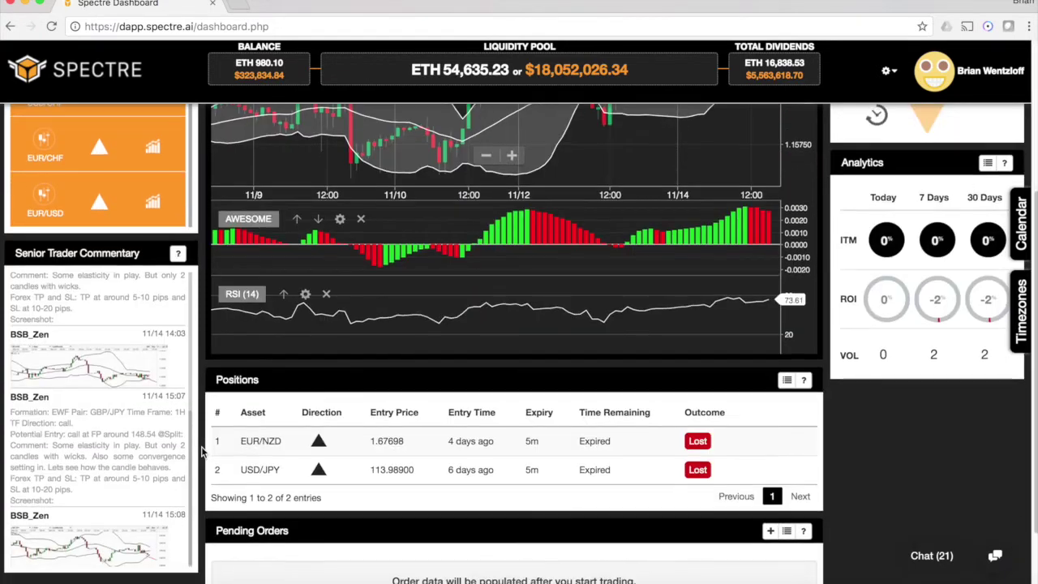
scroll(203, 454, "down", 3)
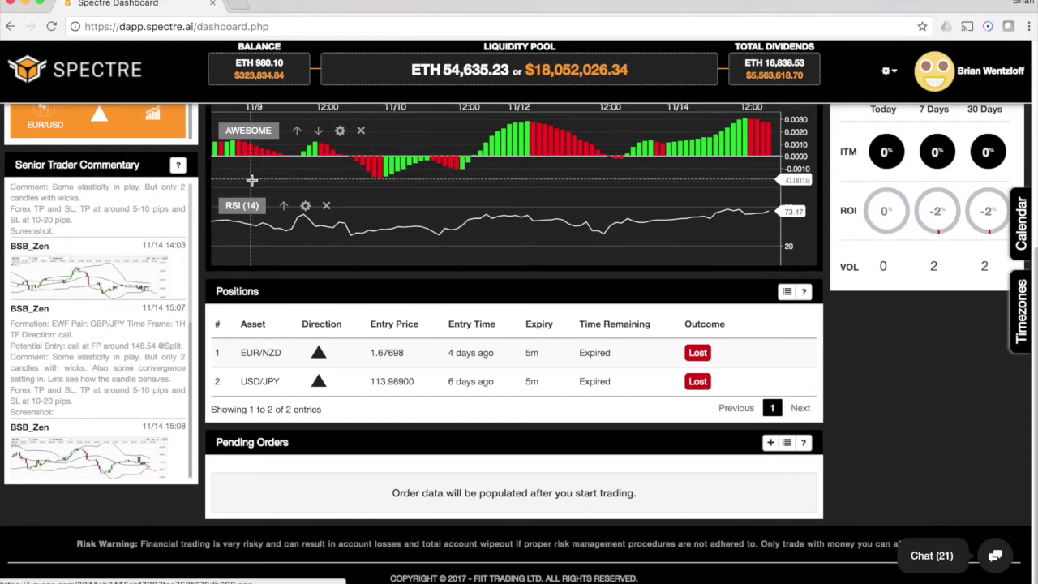
mouse_move(179, 166)
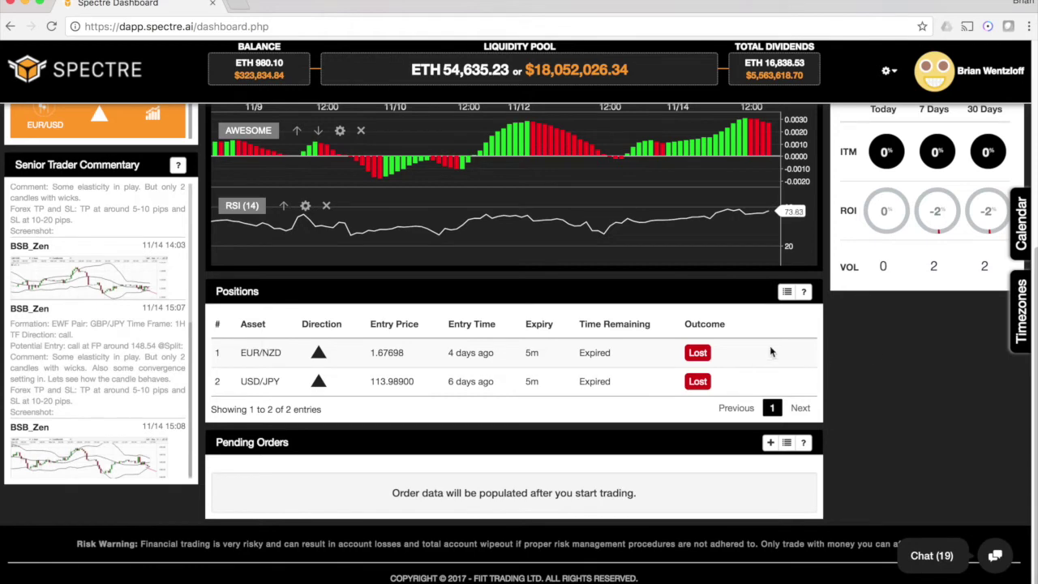
scroll(427, 341, "up", 3)
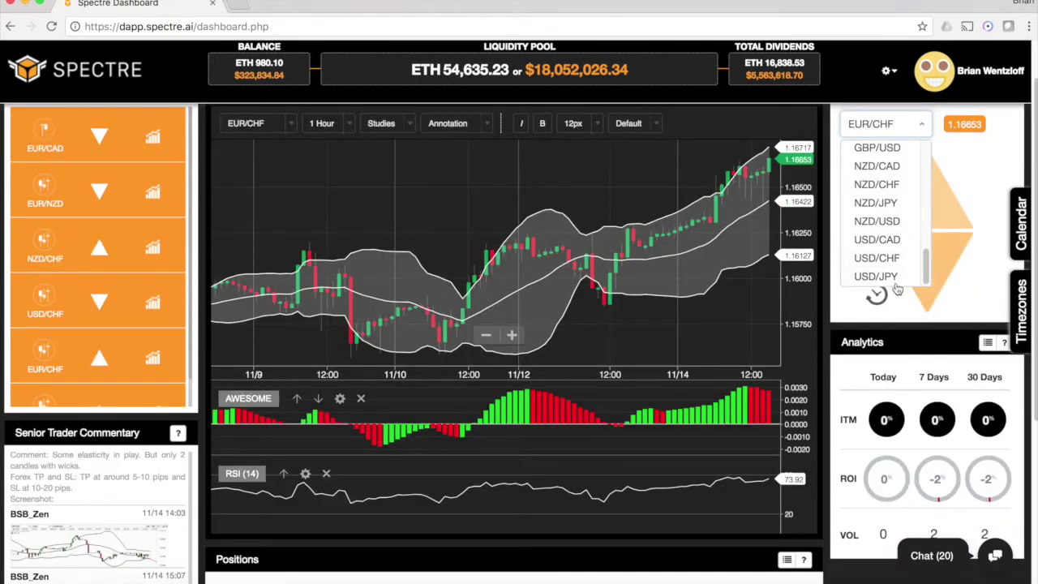
Place a USD/JPY down trade at 1% size with 5-minute expiry and confirm it
left_click(877, 276)
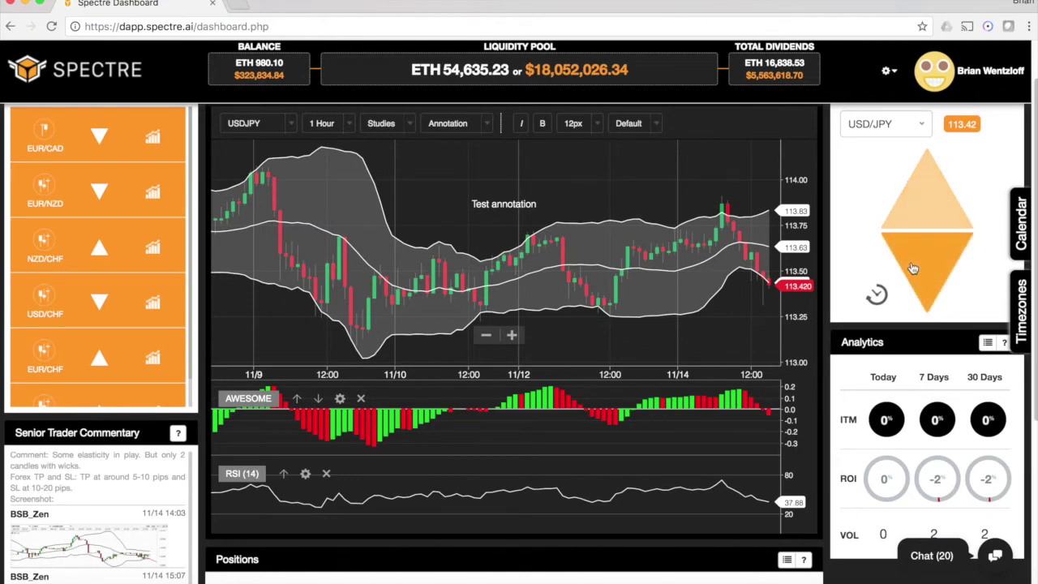
left_click(908, 260)
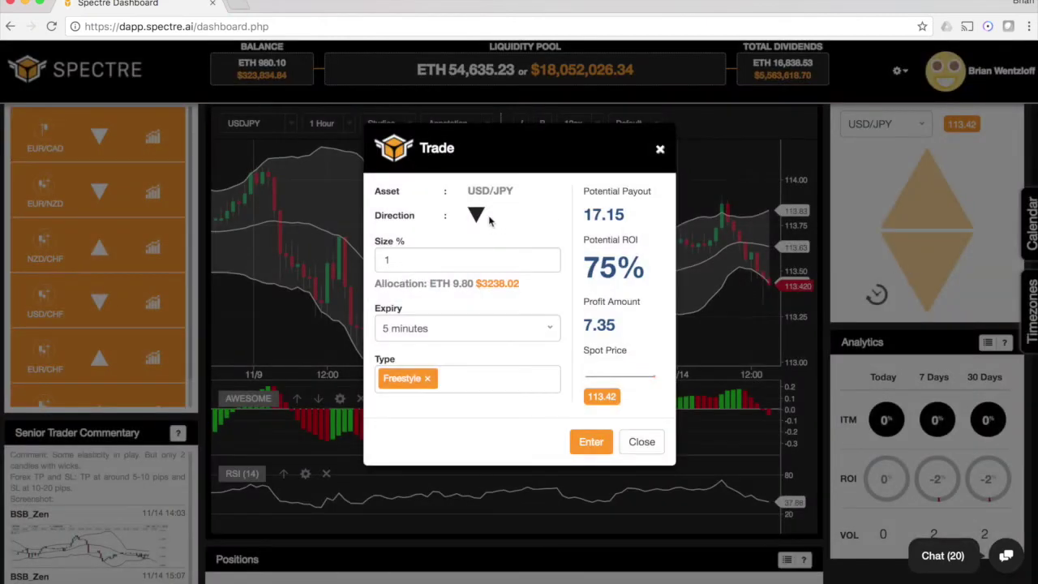
left_click(419, 261)
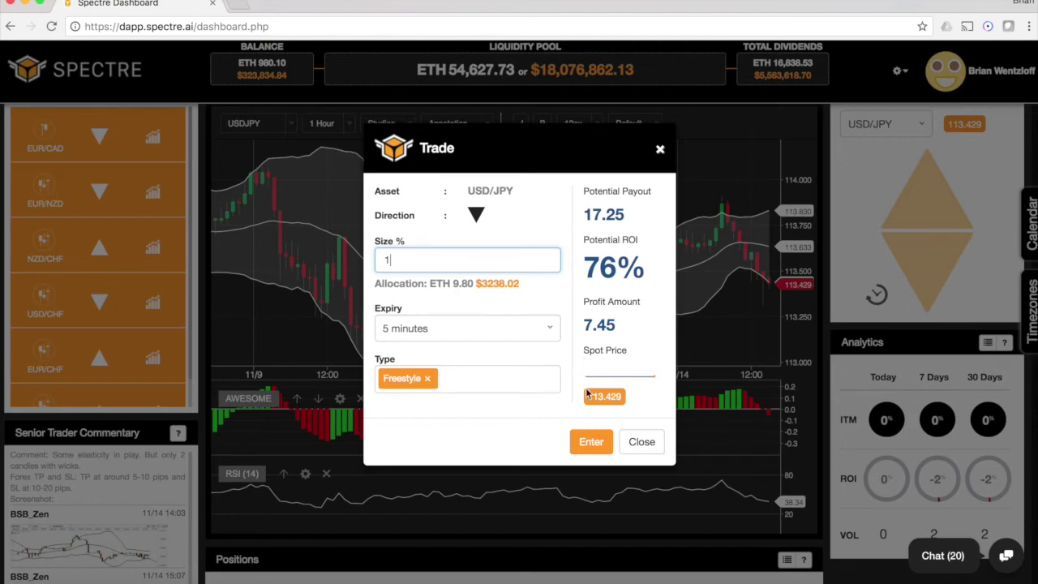
left_click(588, 446)
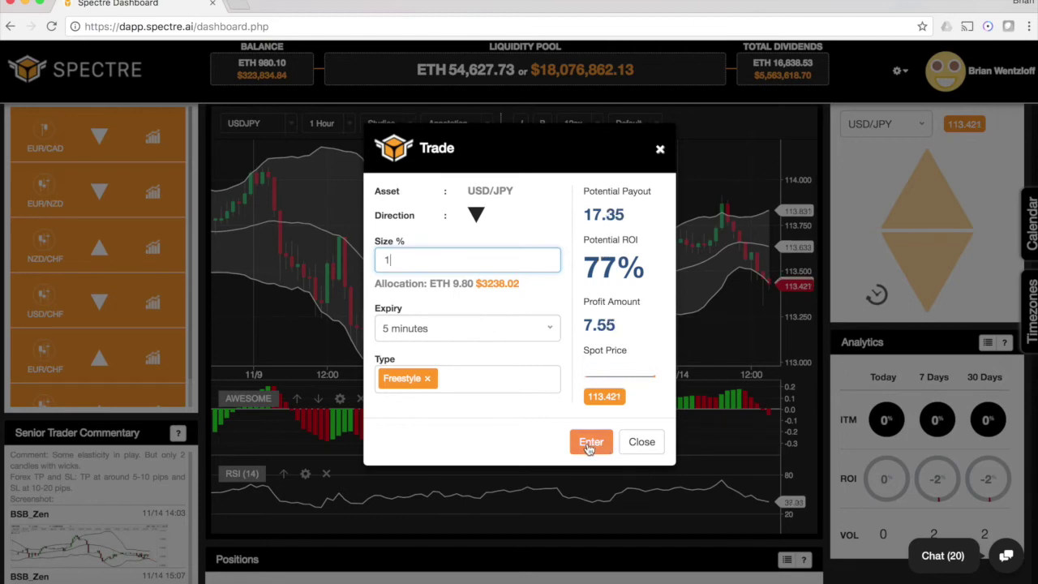
left_click(588, 446)
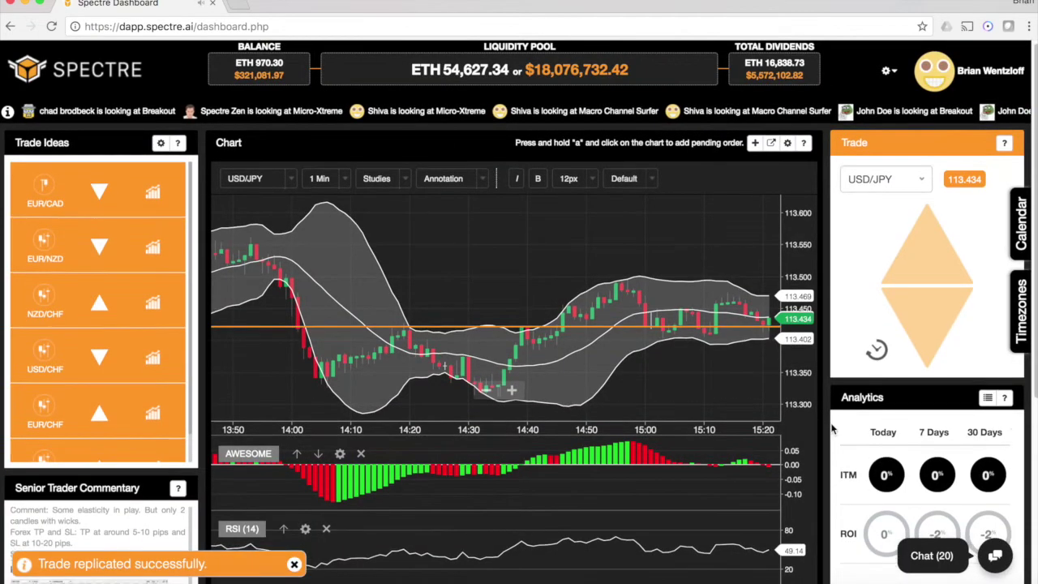
scroll(827, 418, "down", 5)
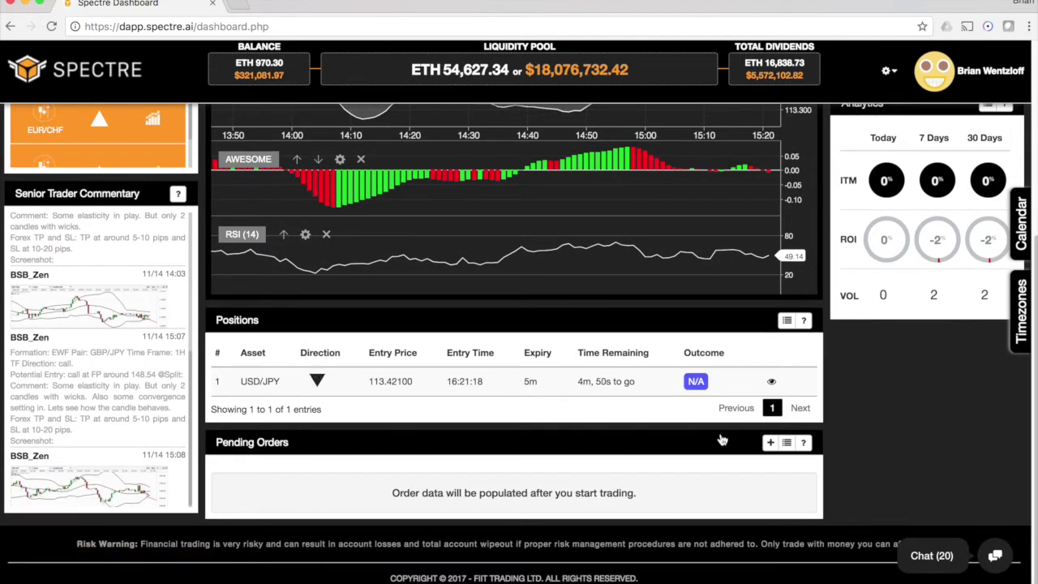
scroll(831, 350, "up", 5)
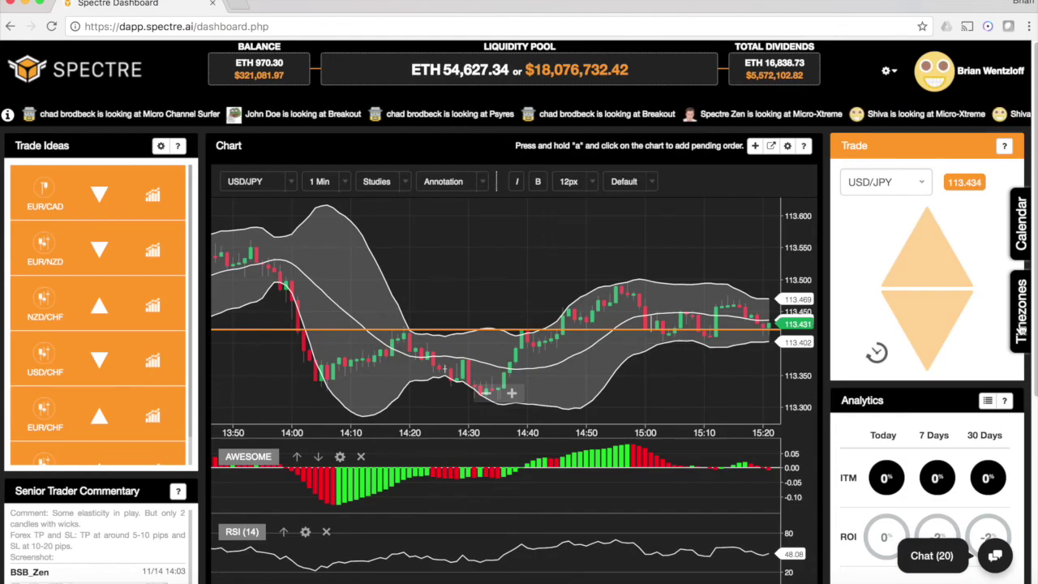
left_click(1021, 323)
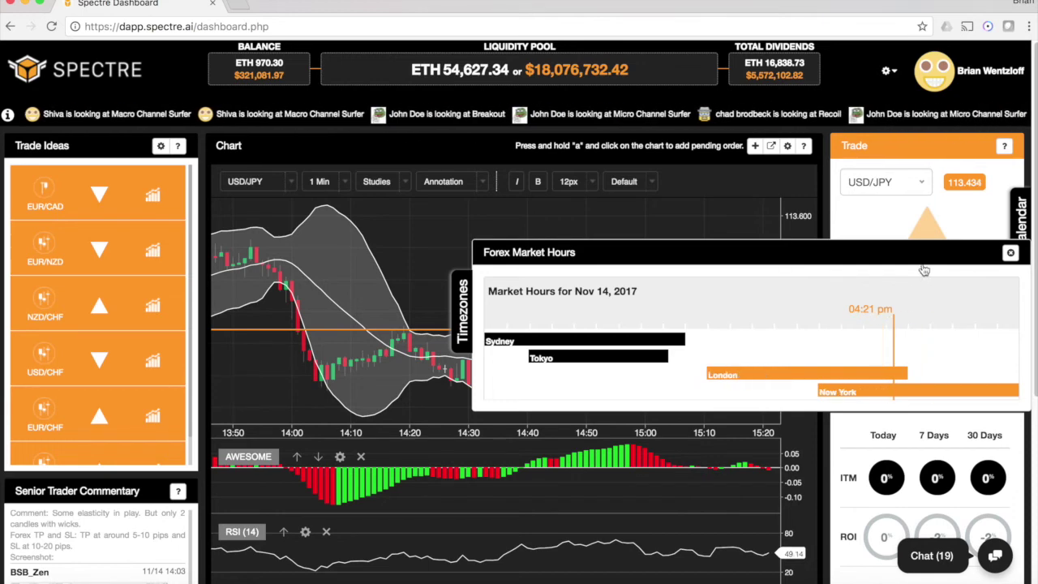
Close the Forex Market Hours view, reopen it for another look, close it again, and go to the Calendar
left_click(1010, 254)
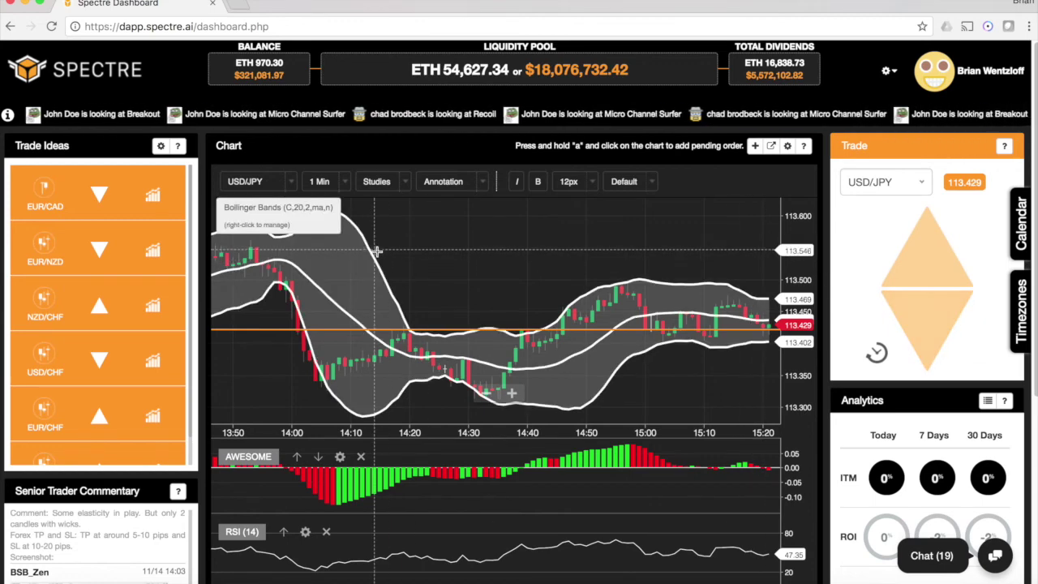
left_click(1019, 312)
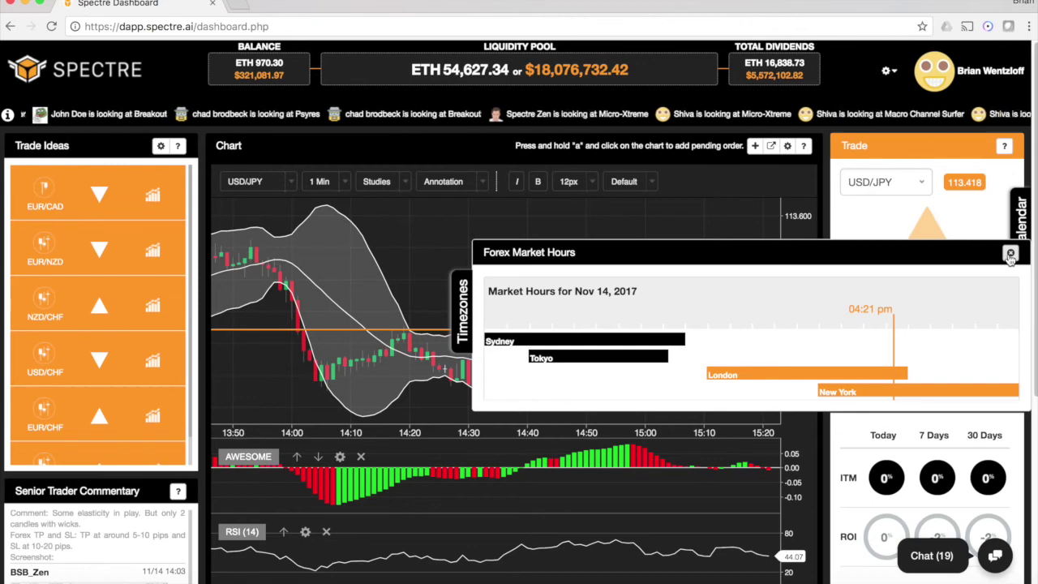
left_click(1010, 255)
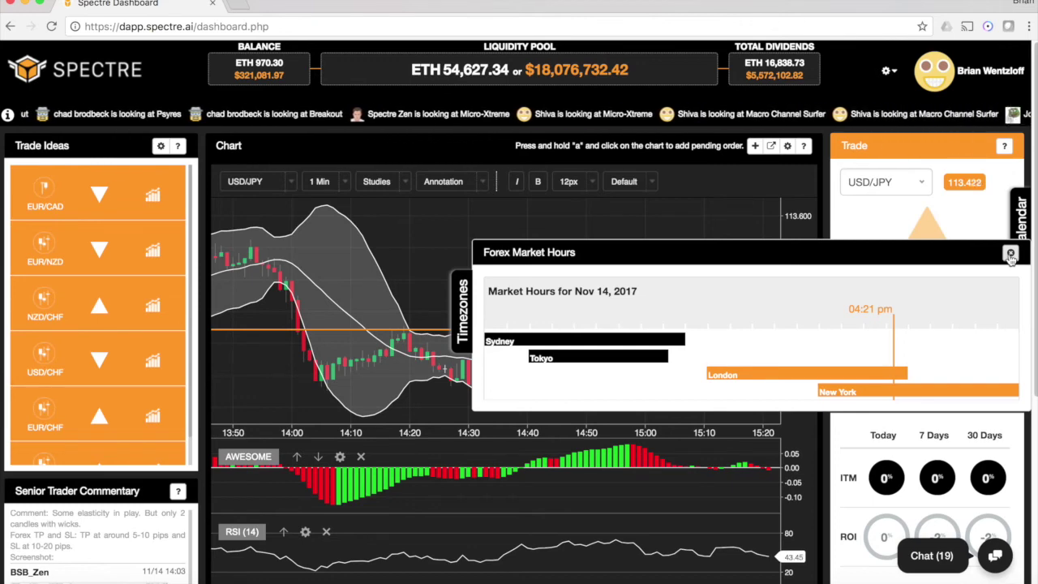
mouse_move(1019, 231)
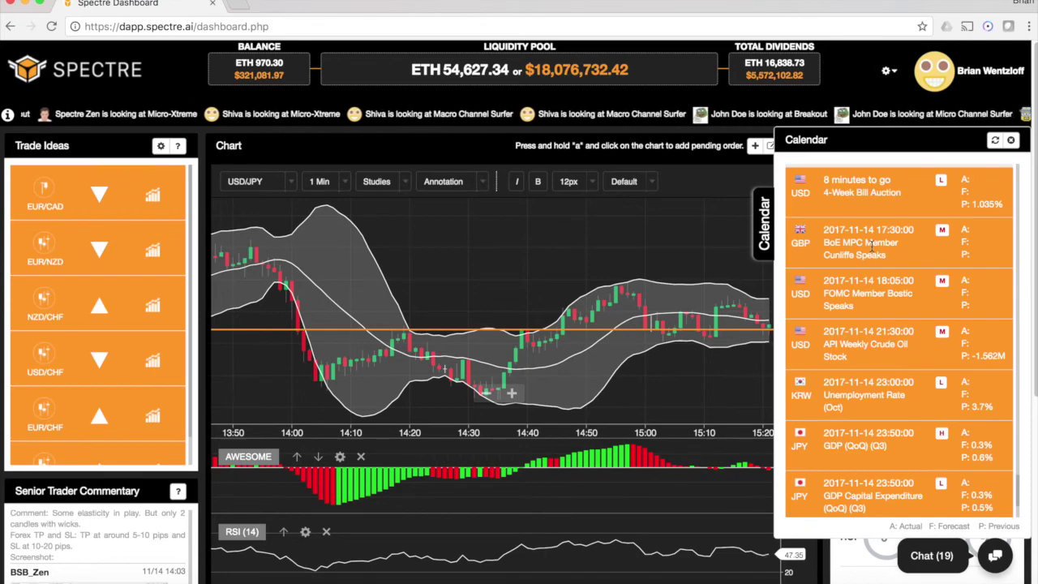
Scroll through the Nov 14, 2017 calendar events and back up until the Calendar closes
scroll(870, 245, "down", 1)
scroll(870, 246, "down", 5)
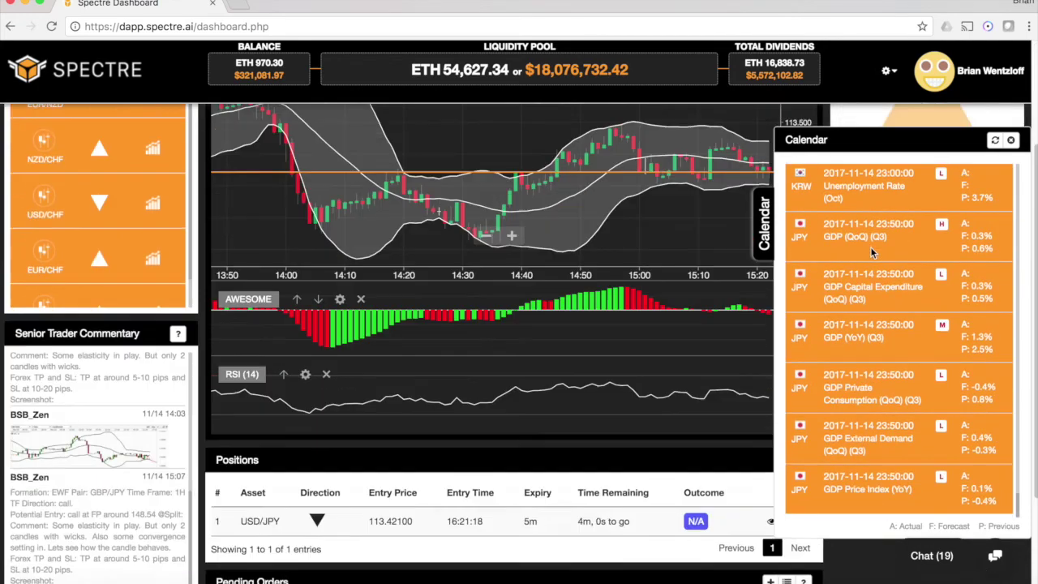
scroll(827, 243, "up", 3)
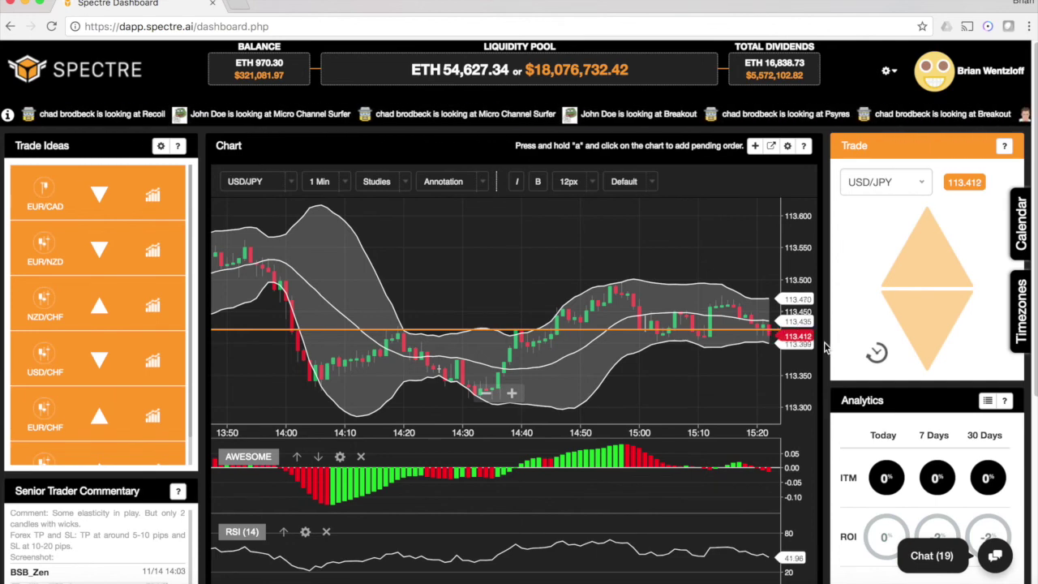
mouse_move(99, 194)
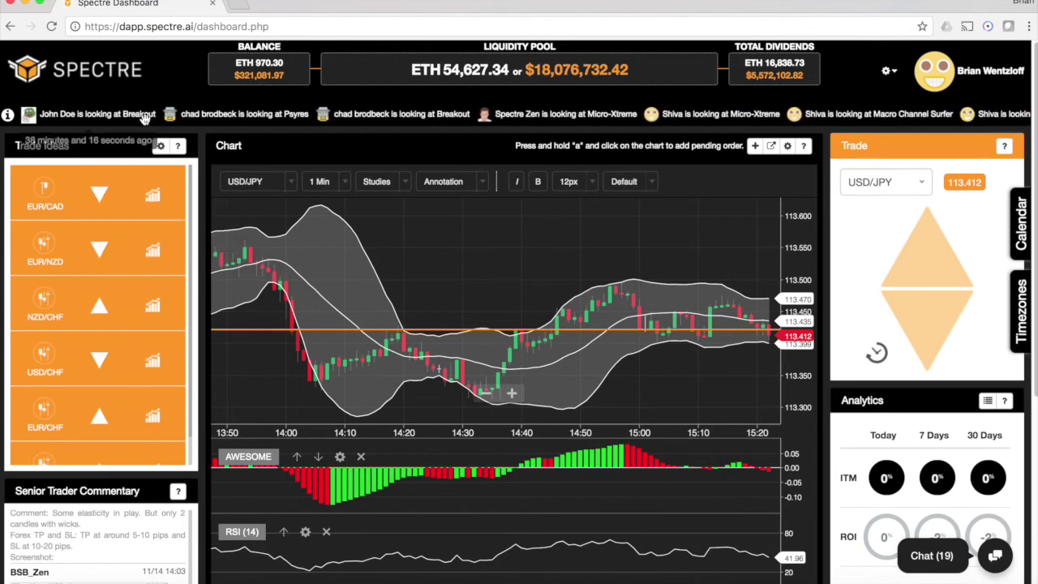
left_click(160, 147)
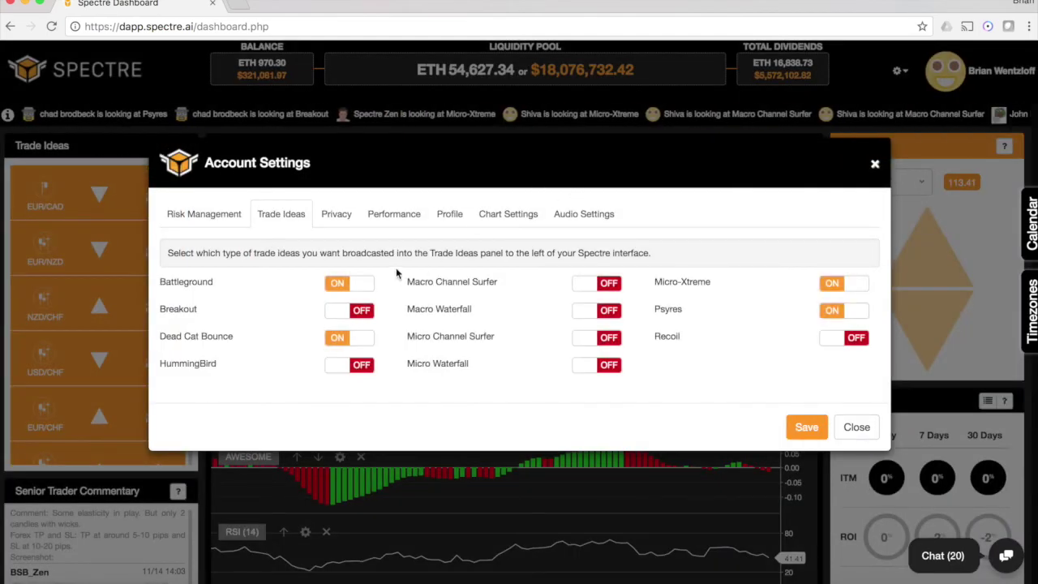
left_click(342, 223)
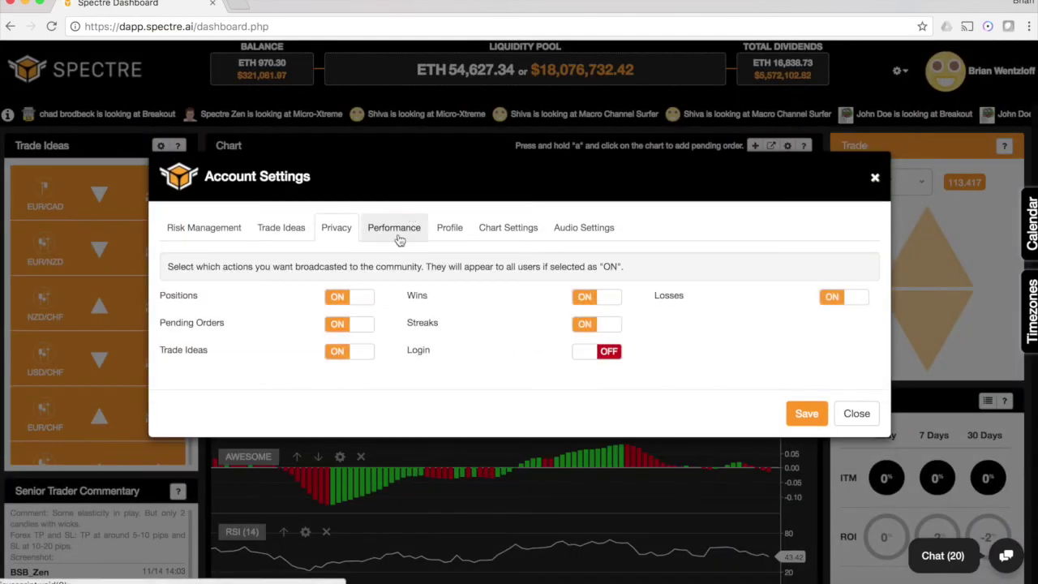
left_click(397, 237)
left_click(452, 231)
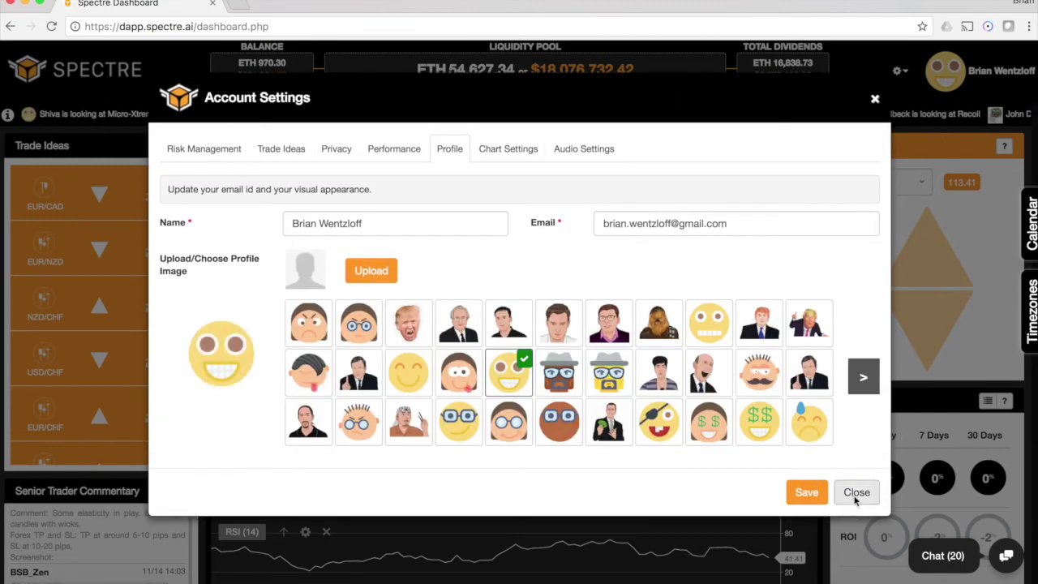
left_click(853, 497)
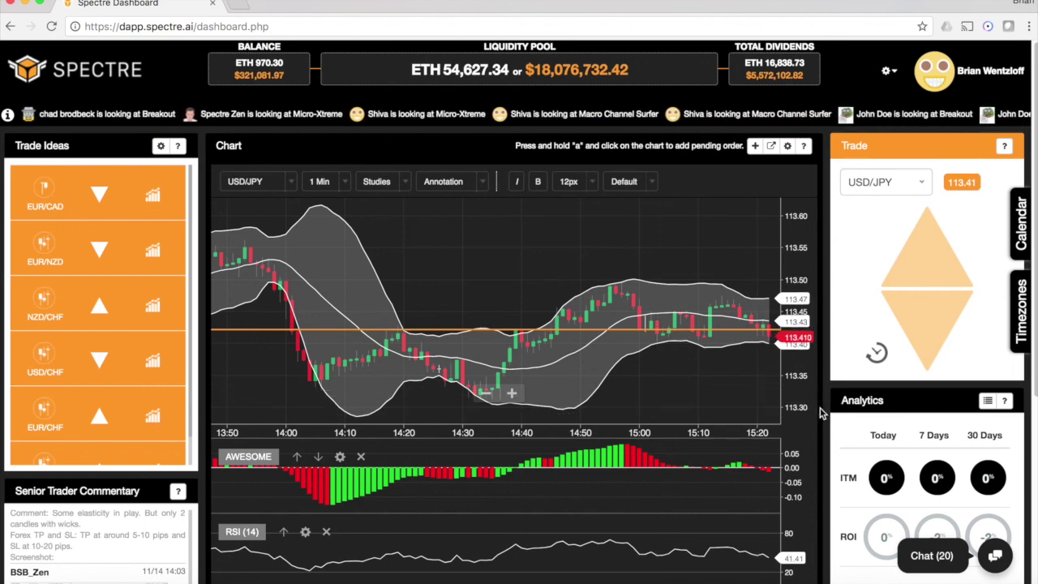
Scroll down to the Positions table showing the USD/JPY down trade entered at 113.421
scroll(821, 413, "down", 5)
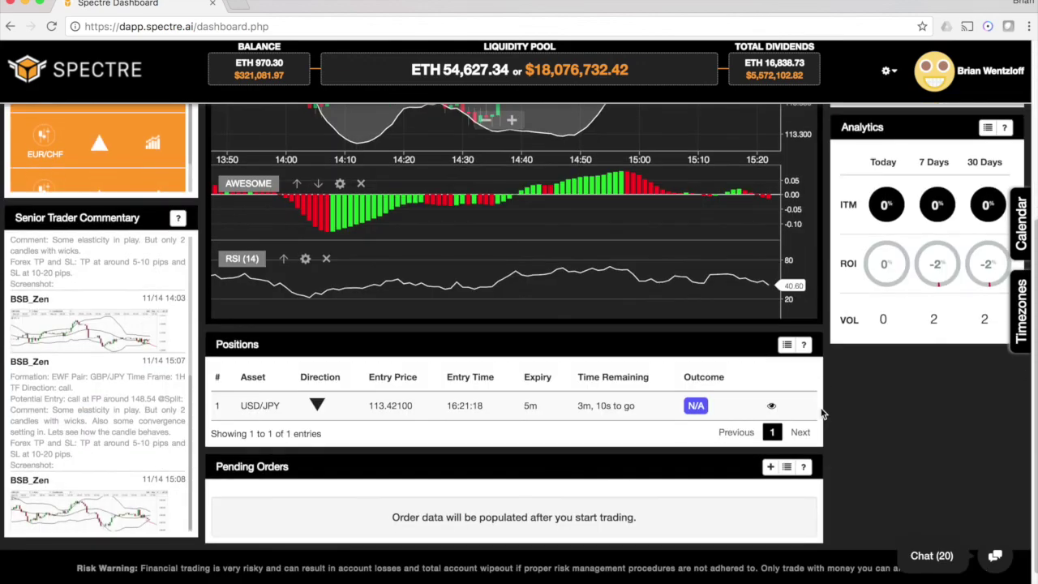
scroll(833, 414, "up", 5)
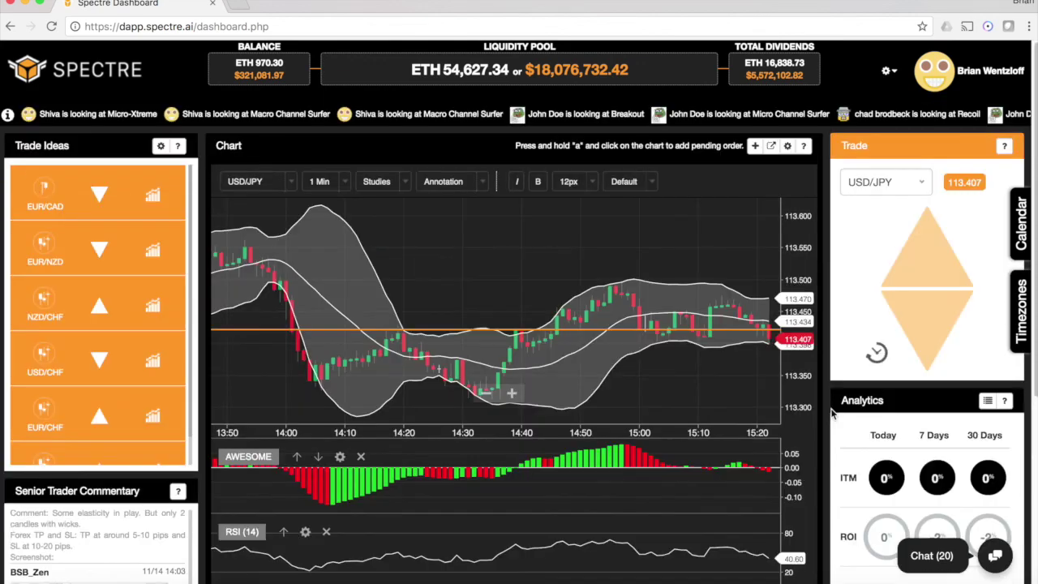
scroll(833, 414, "down", 5)
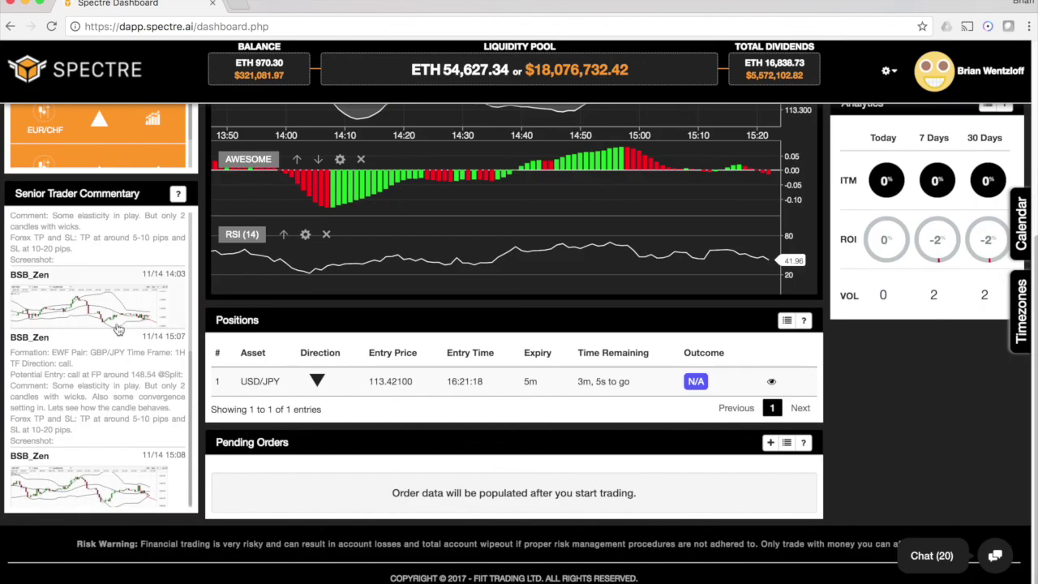